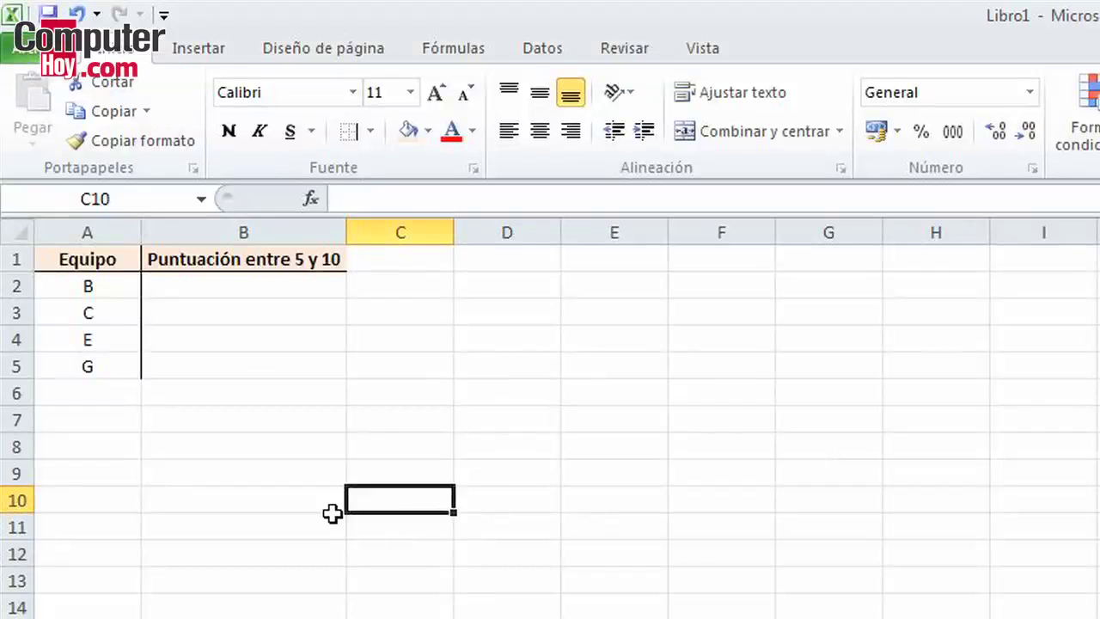
click(166, 260)
drag(129, 147, 132, 183)
drag(256, 358, 258, 366)
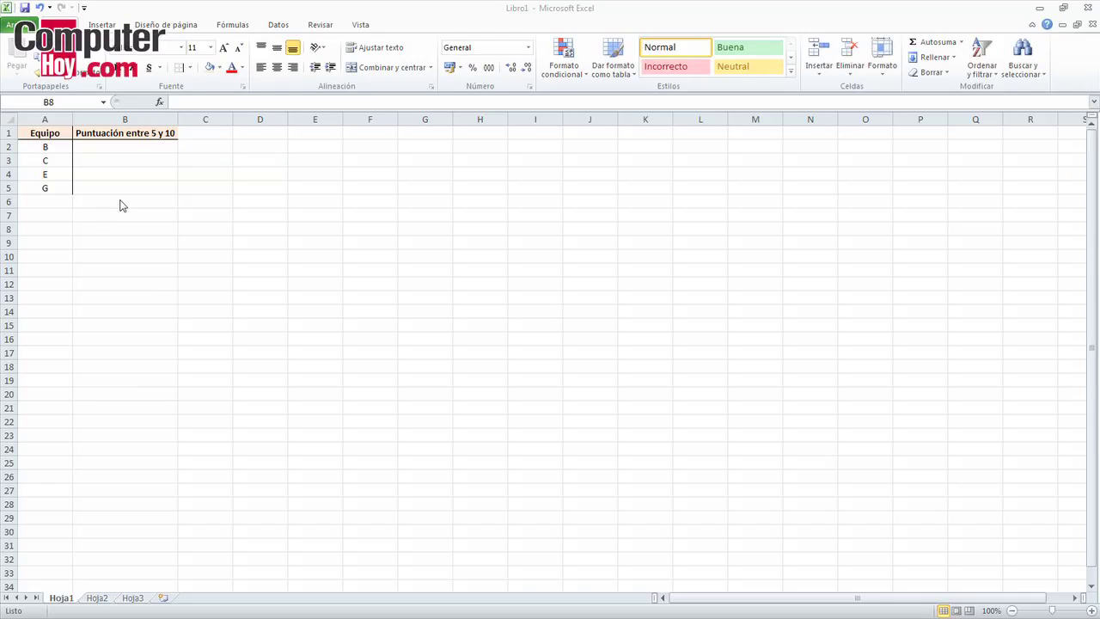
click(119, 199)
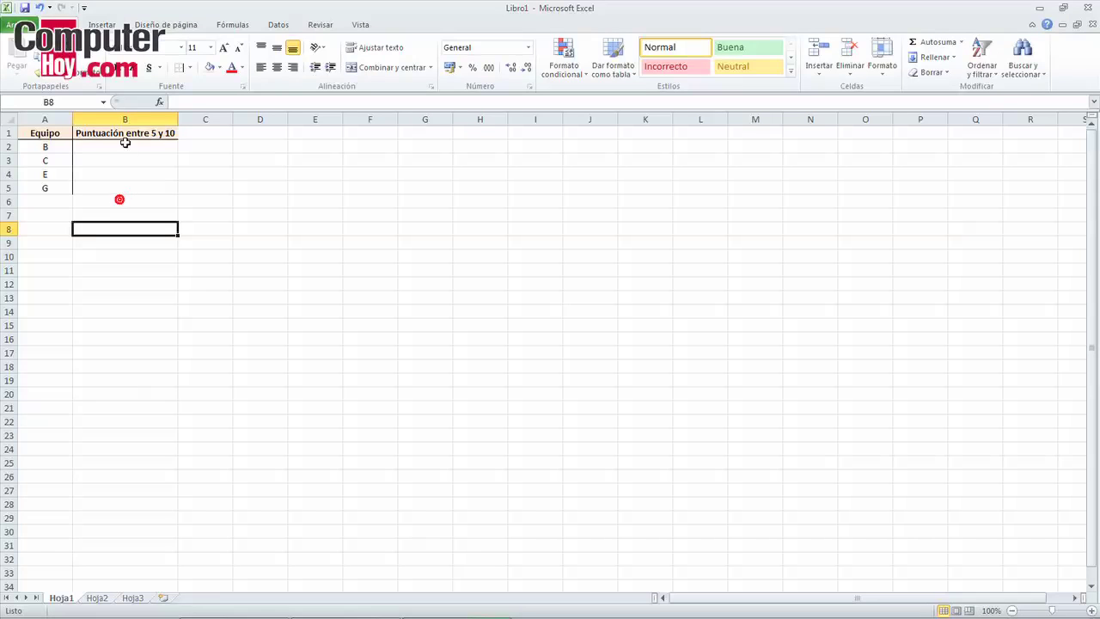
Start a data validation rule for cells B2:B5 that allows whole numbers (Número entero) with the condition "entre"
drag(125, 148, 120, 183)
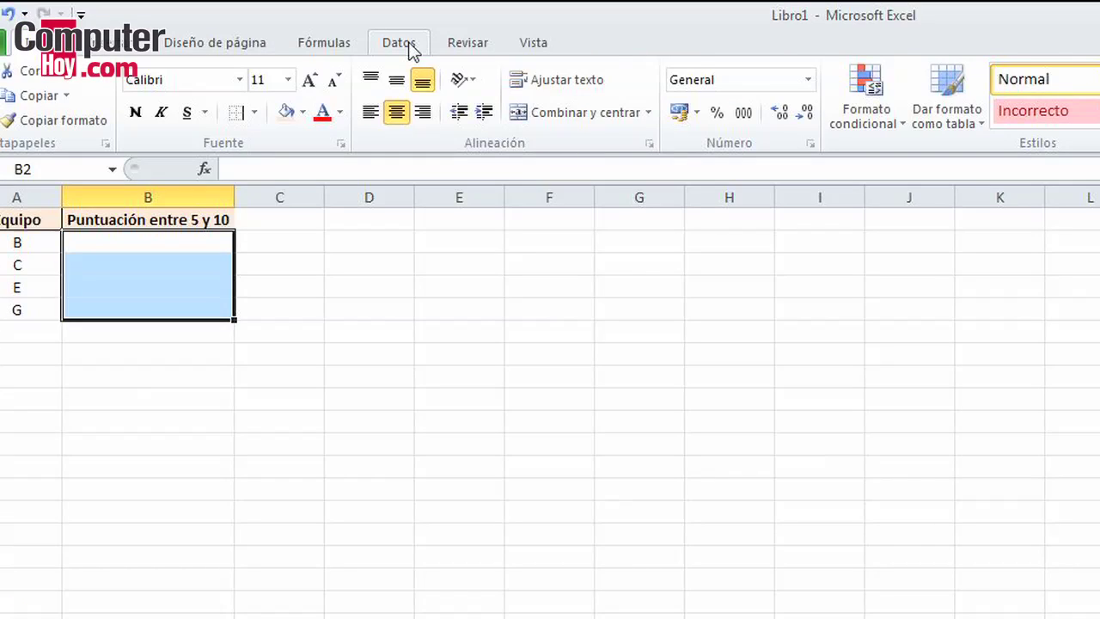
click(404, 45)
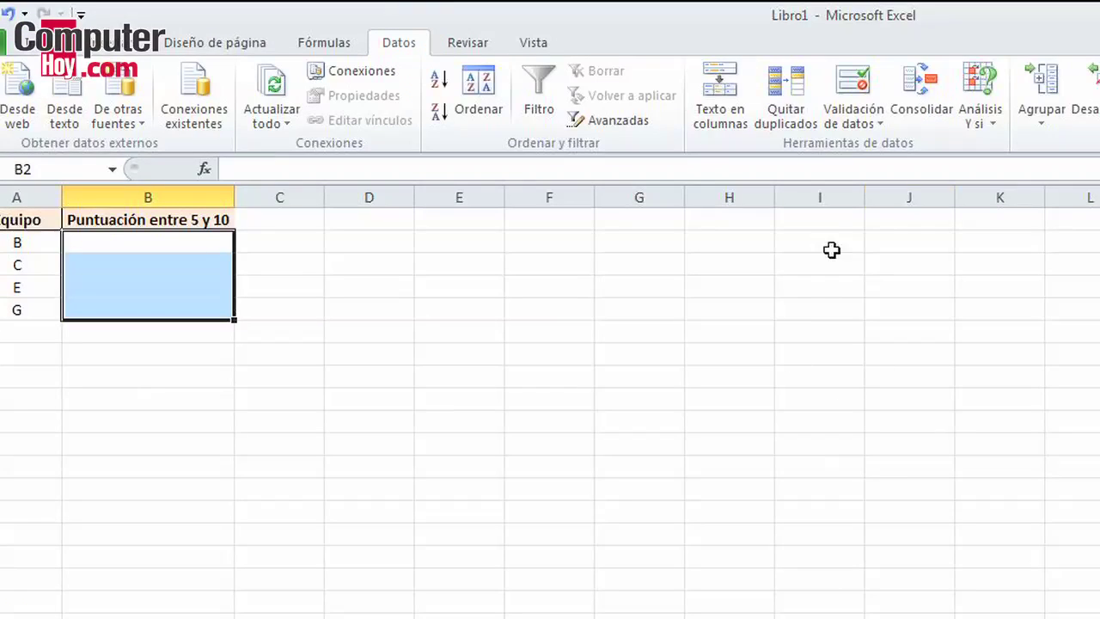
click(876, 122)
click(875, 150)
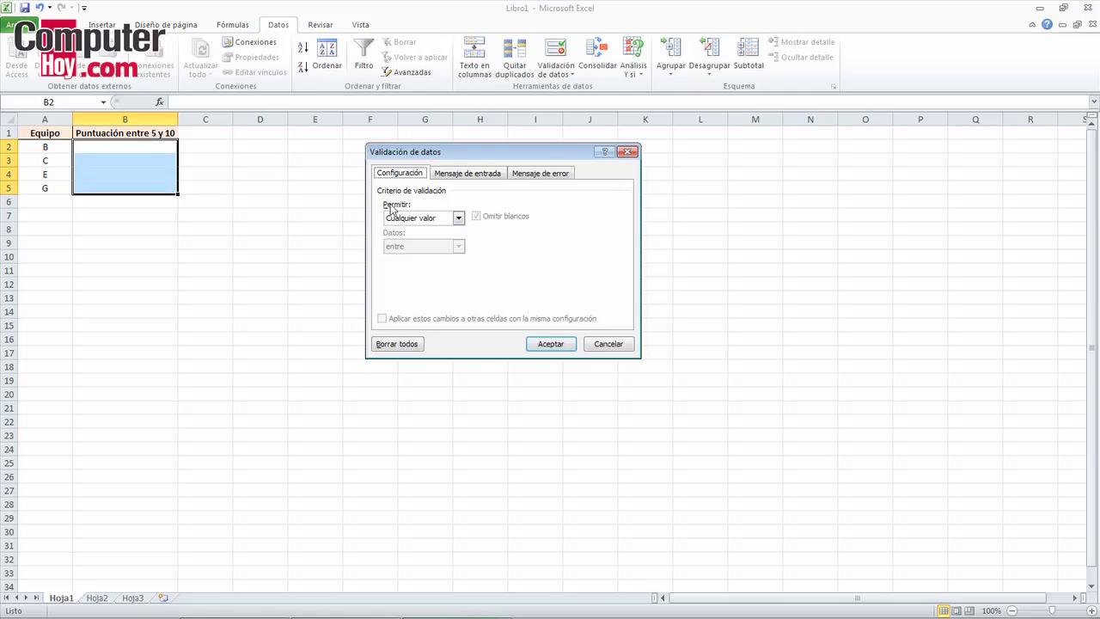
click(458, 218)
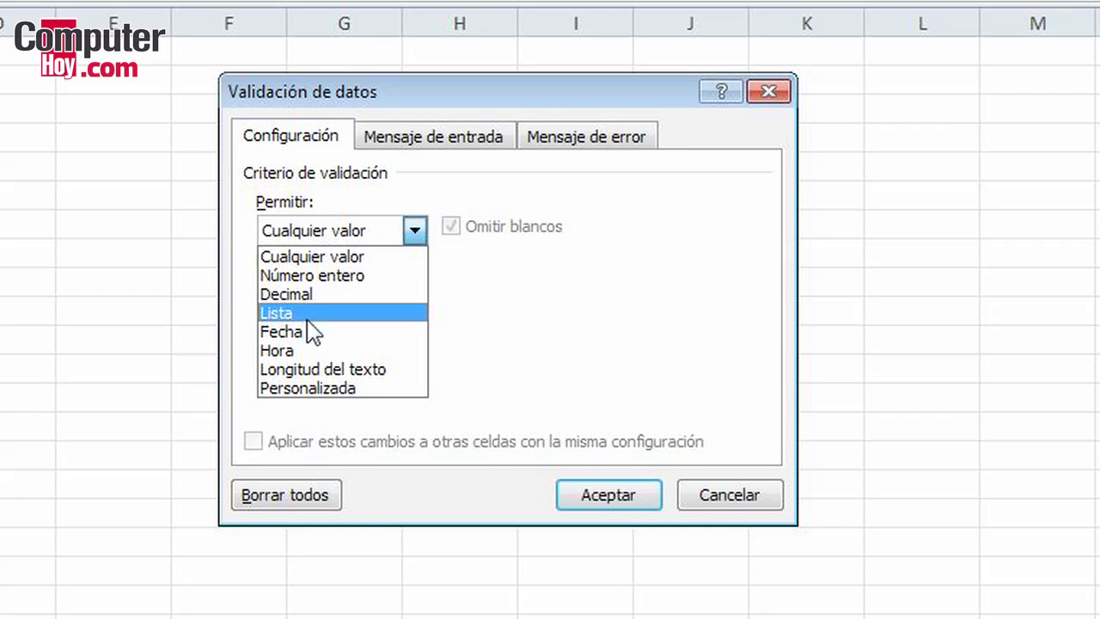
click(341, 277)
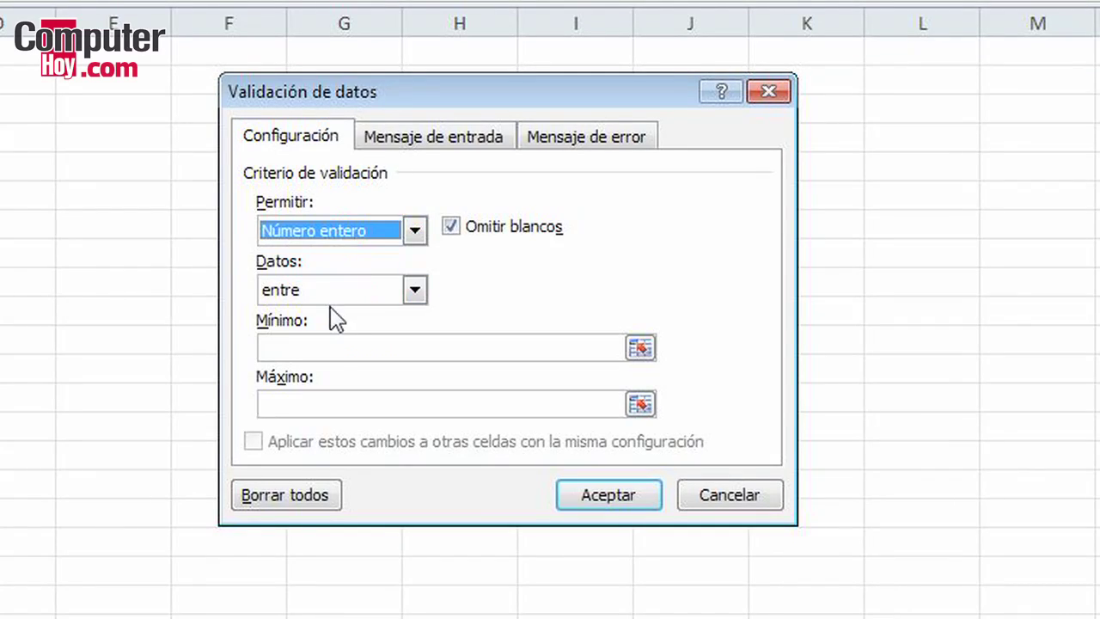
click(415, 291)
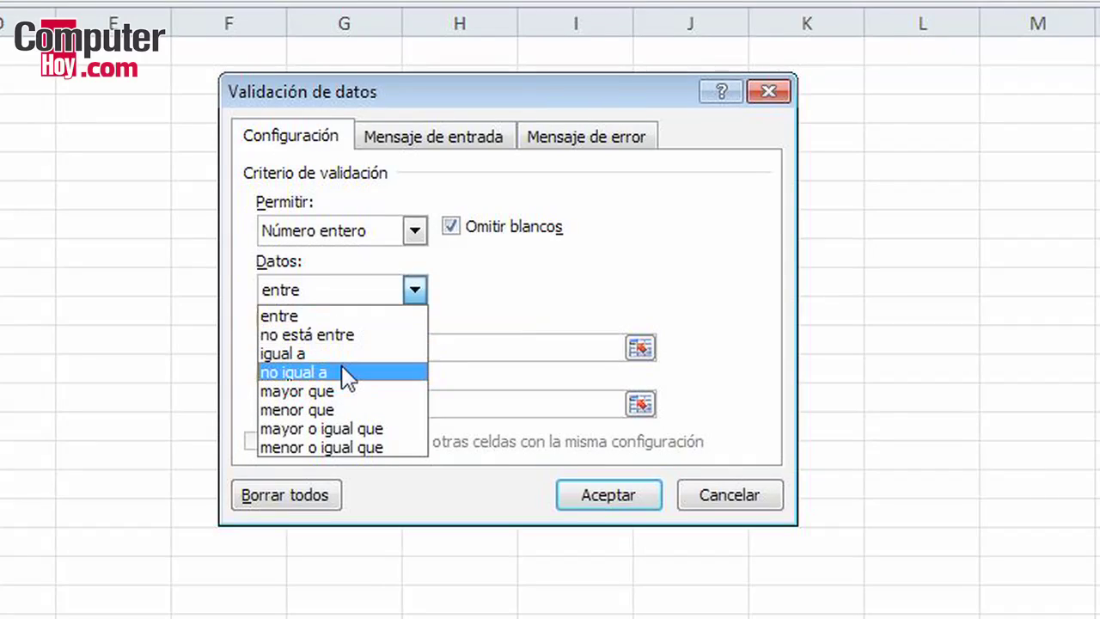
click(288, 315)
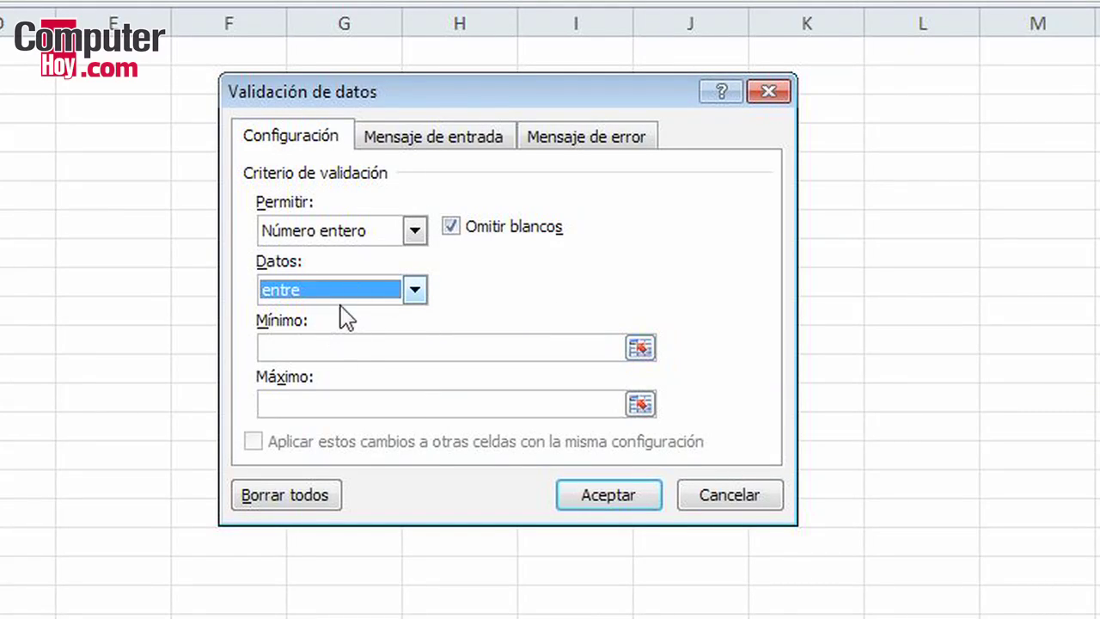
Set the rule's minimum to 5 and maximum to 10, and apply it to the selected cells
click(317, 345)
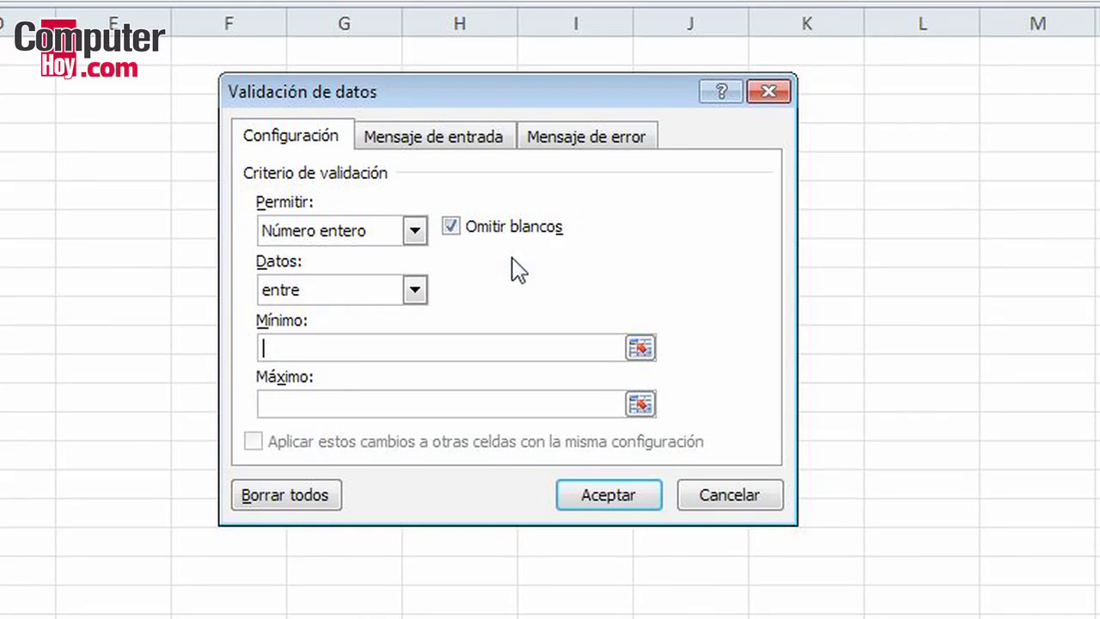
text(5)
click(335, 397)
text(10)
click(612, 495)
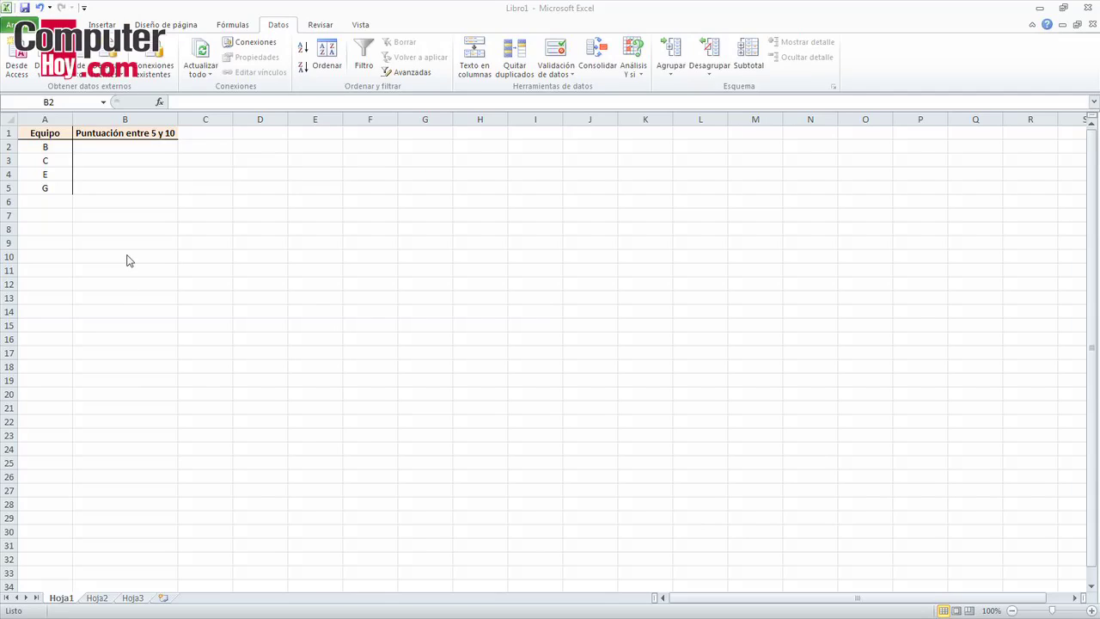
Enter 6 as team B's score in cell B2
click(130, 214)
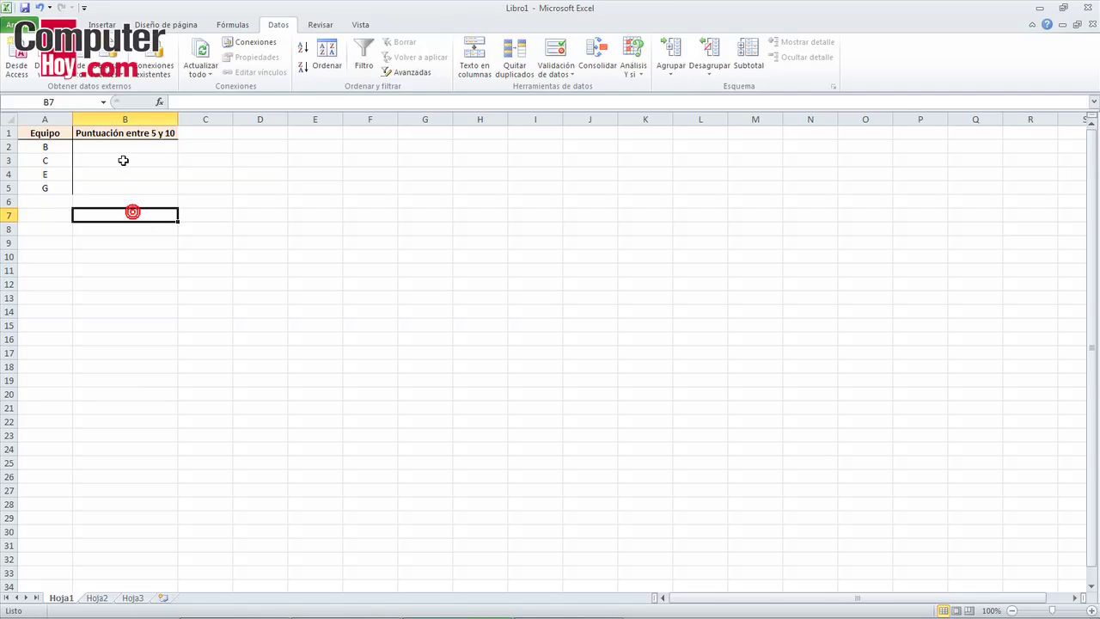
click(130, 147)
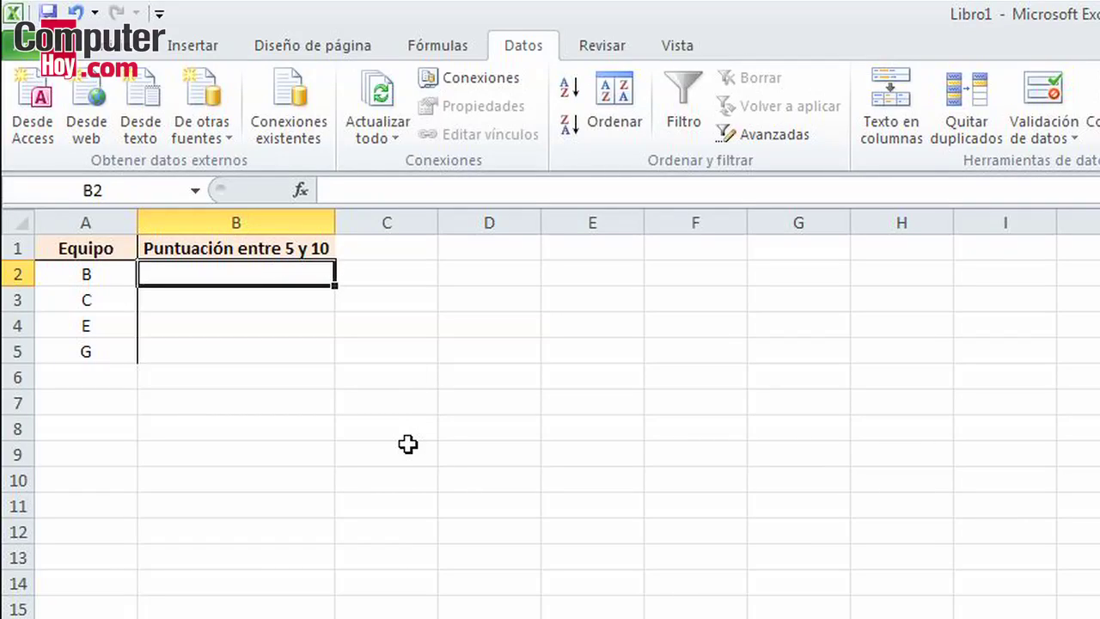
text(6)
key(Return)
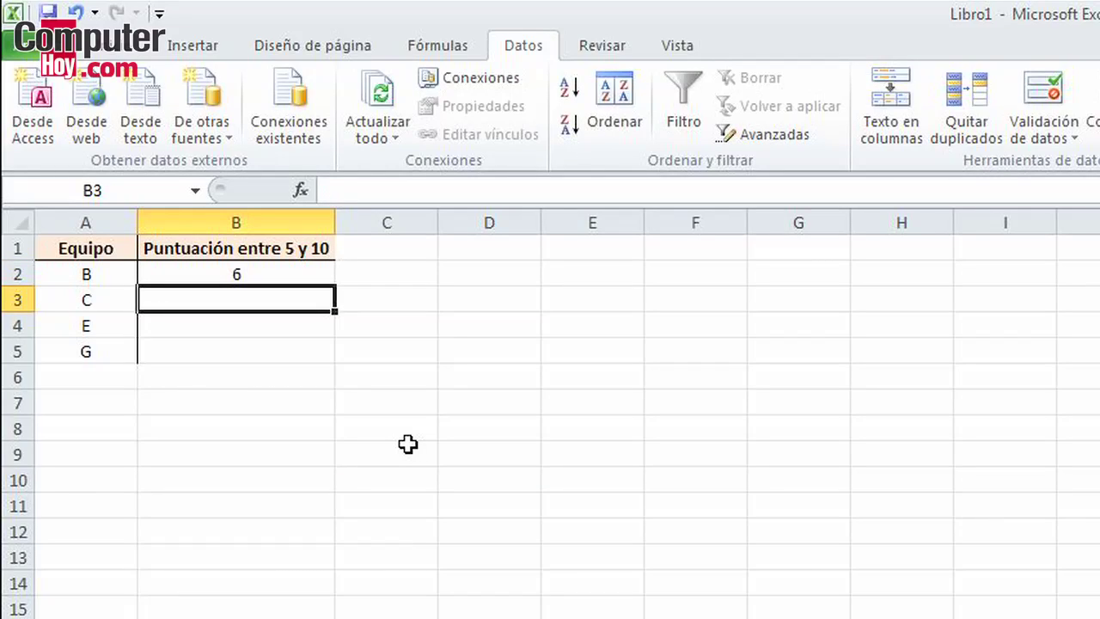
Try entering 11 as team C's score in cell B3 to test the validation rule
text(11)
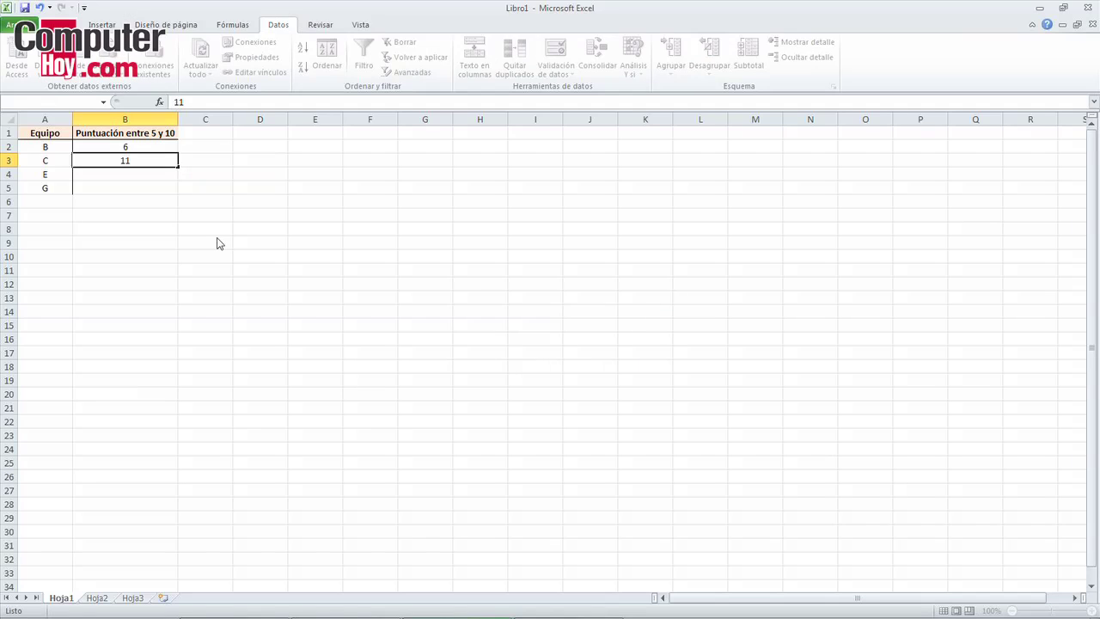
key(Return)
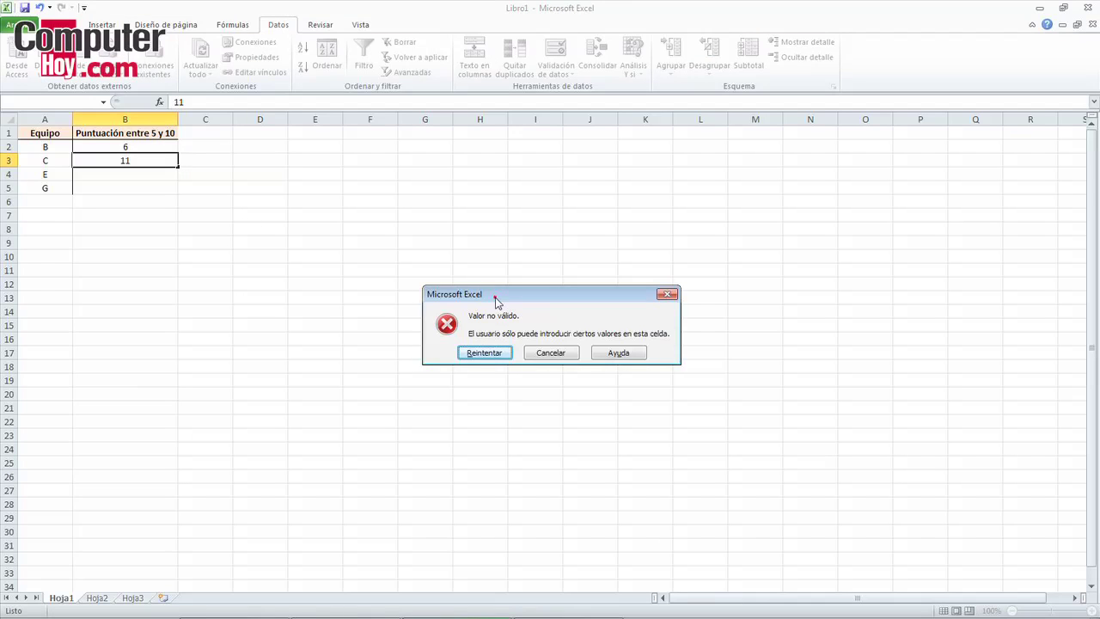
drag(496, 303, 276, 168)
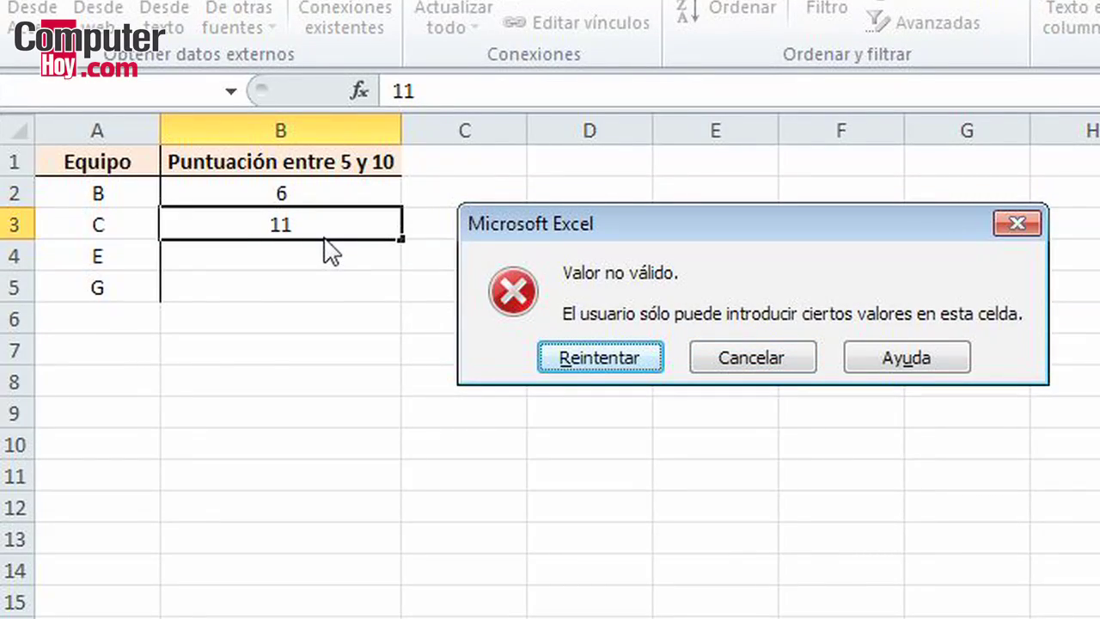
Retry the entry in cell B3 with a score of 10
click(599, 357)
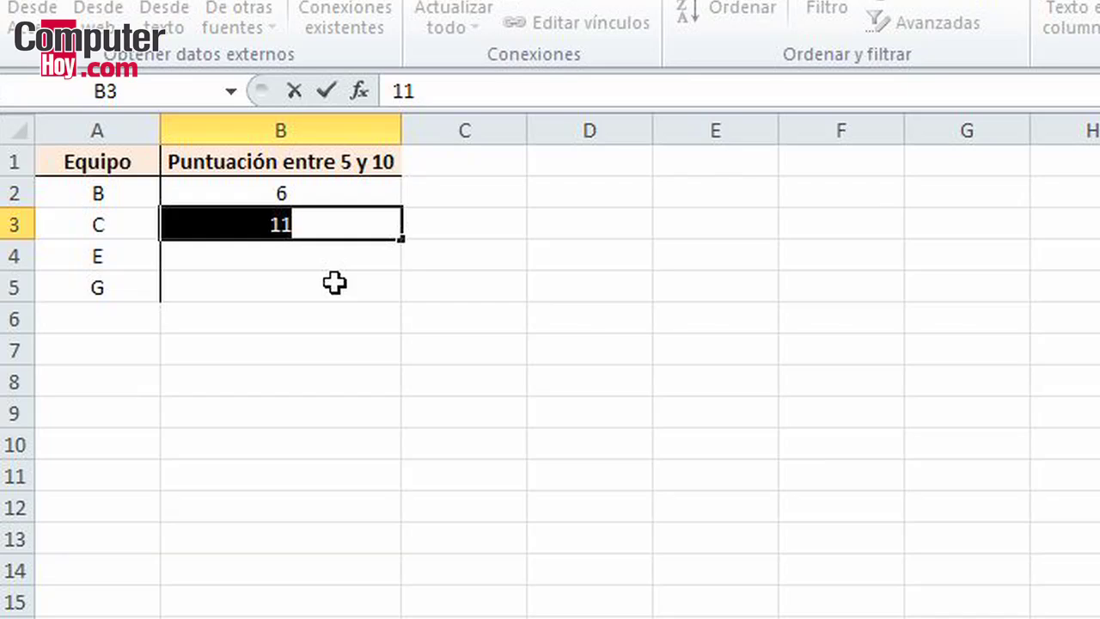
text(10)
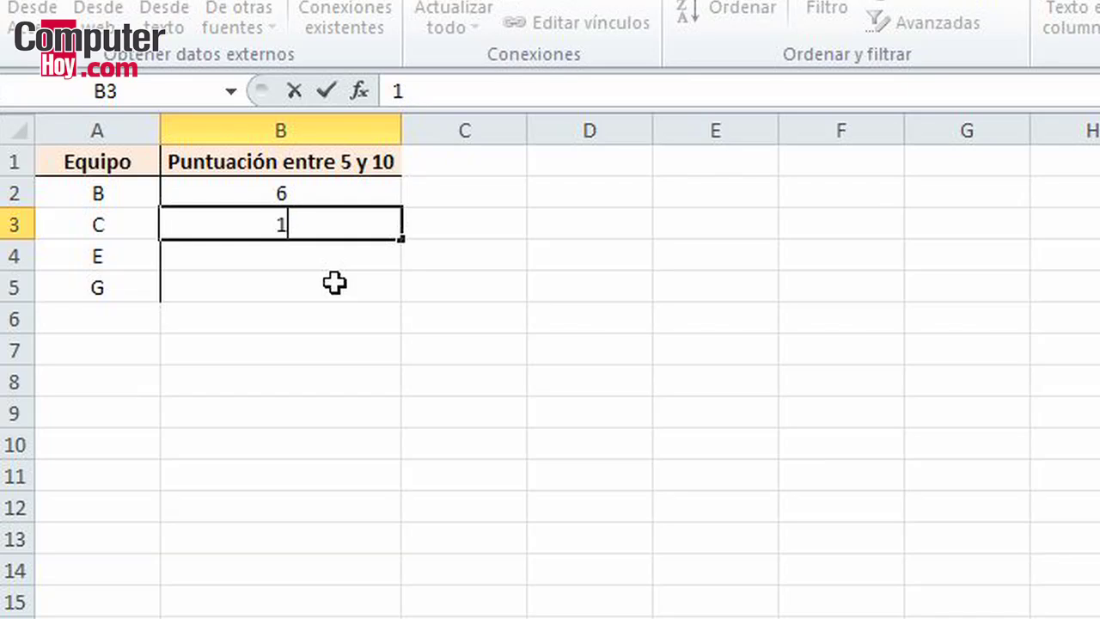
key(Return)
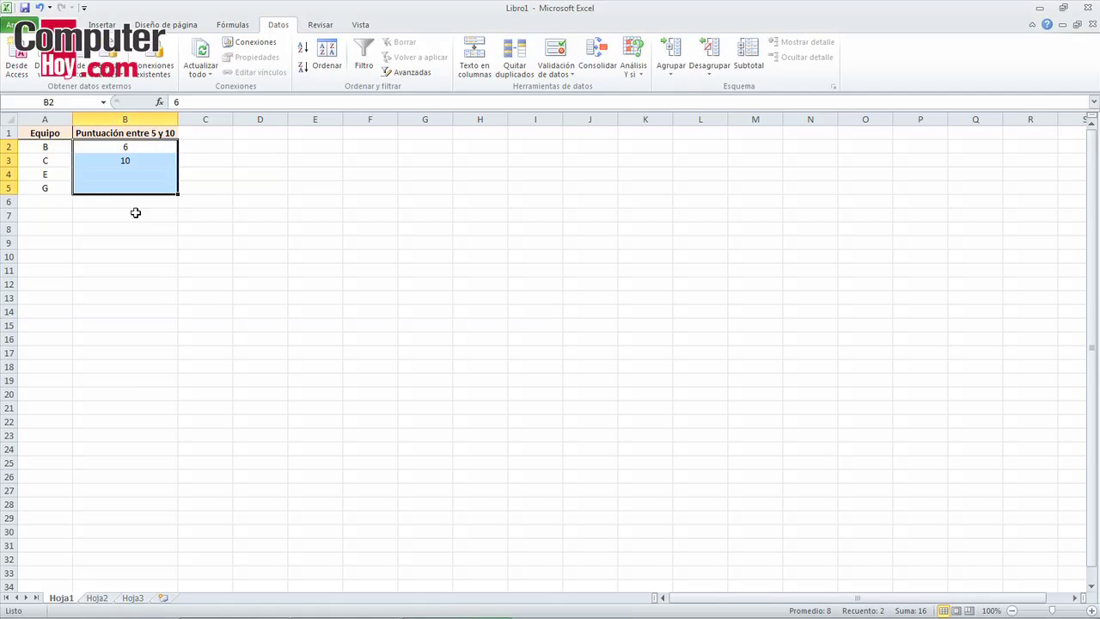
Reopen the data validation settings for cells B2:B5 and title the input message "Puntuación"
click(140, 228)
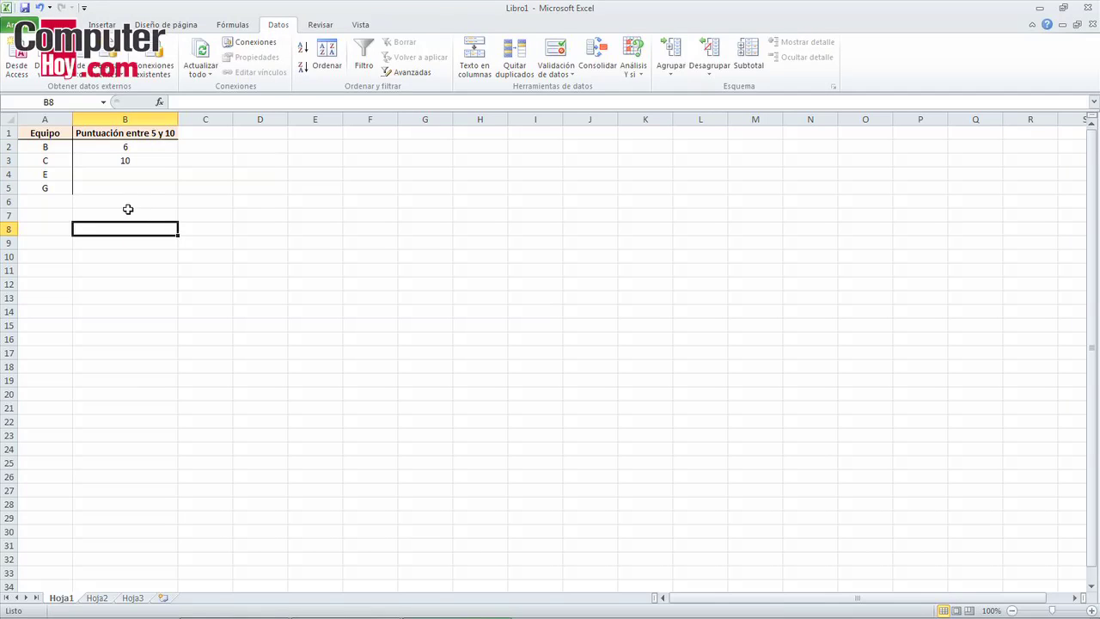
drag(146, 152, 105, 183)
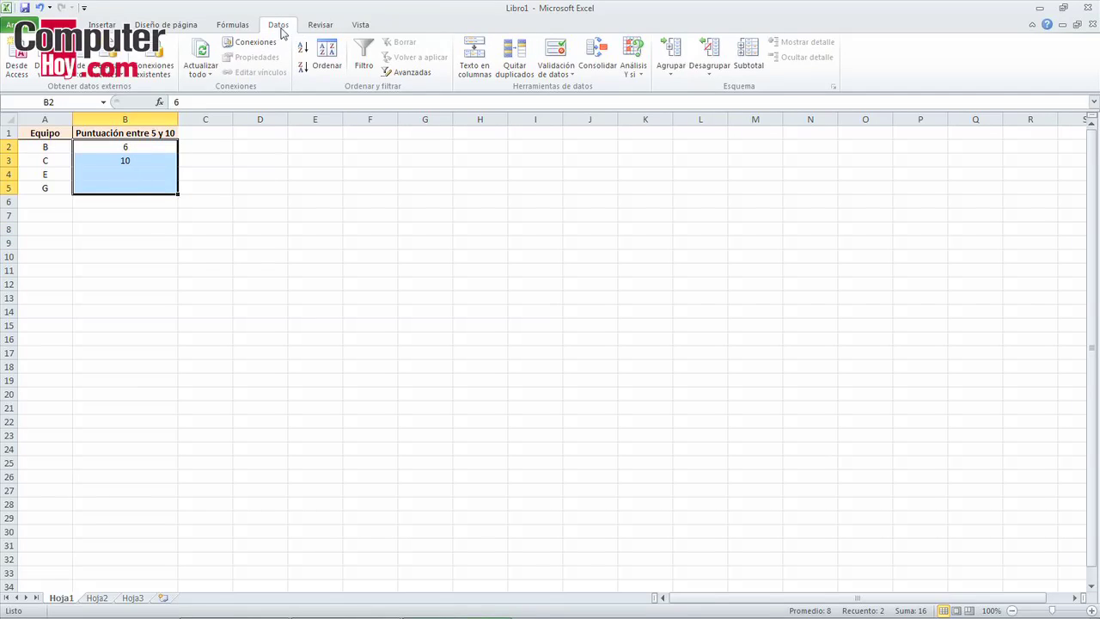
click(571, 76)
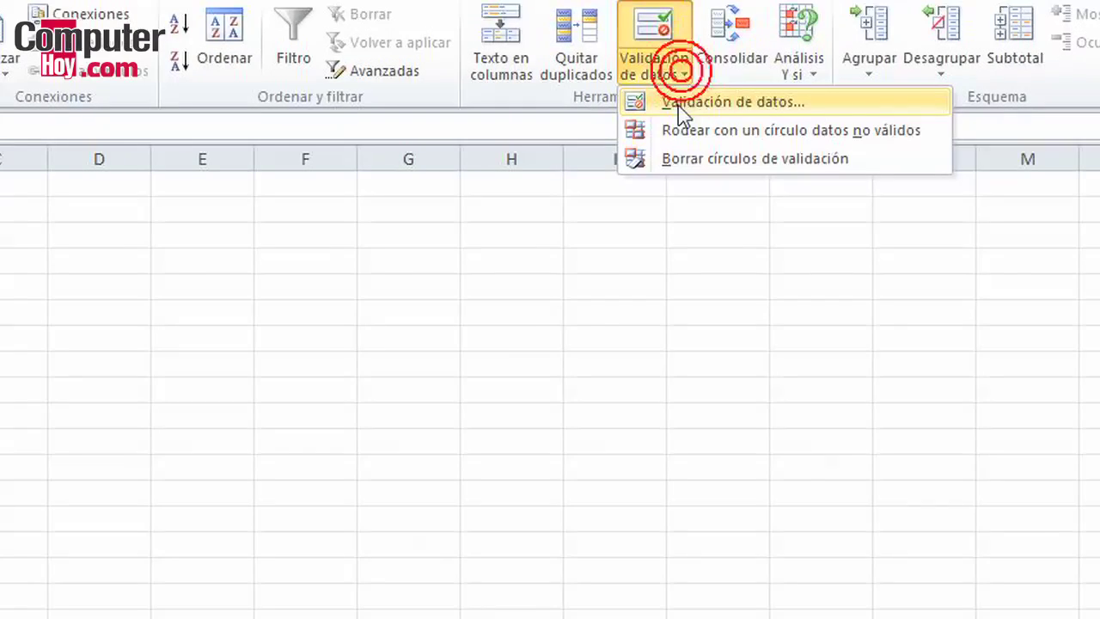
click(679, 103)
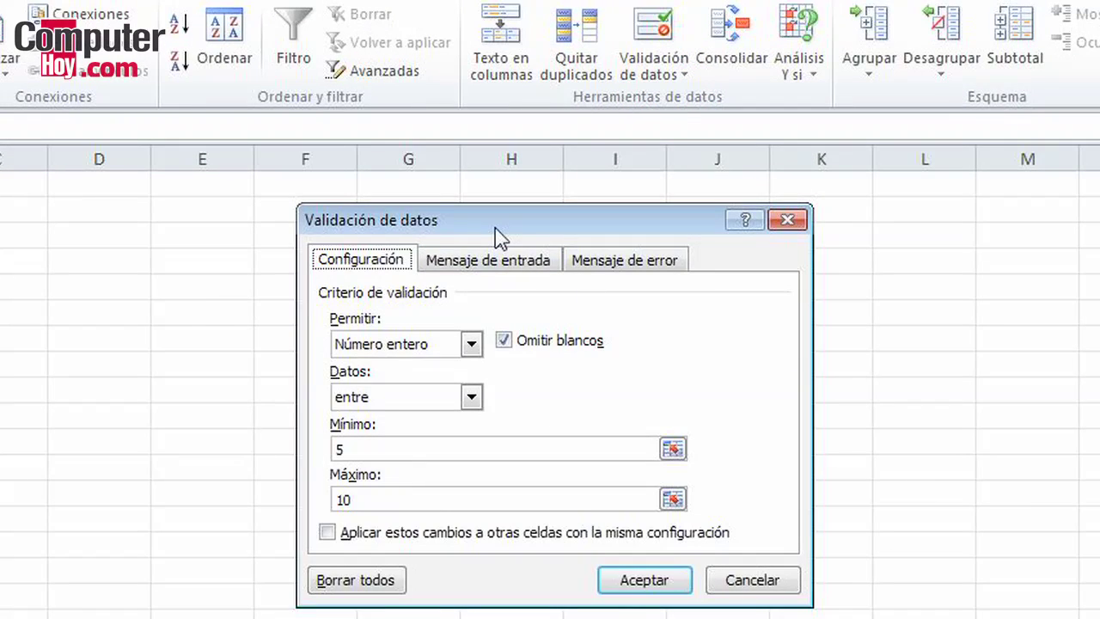
drag(489, 238, 426, 243)
click(419, 266)
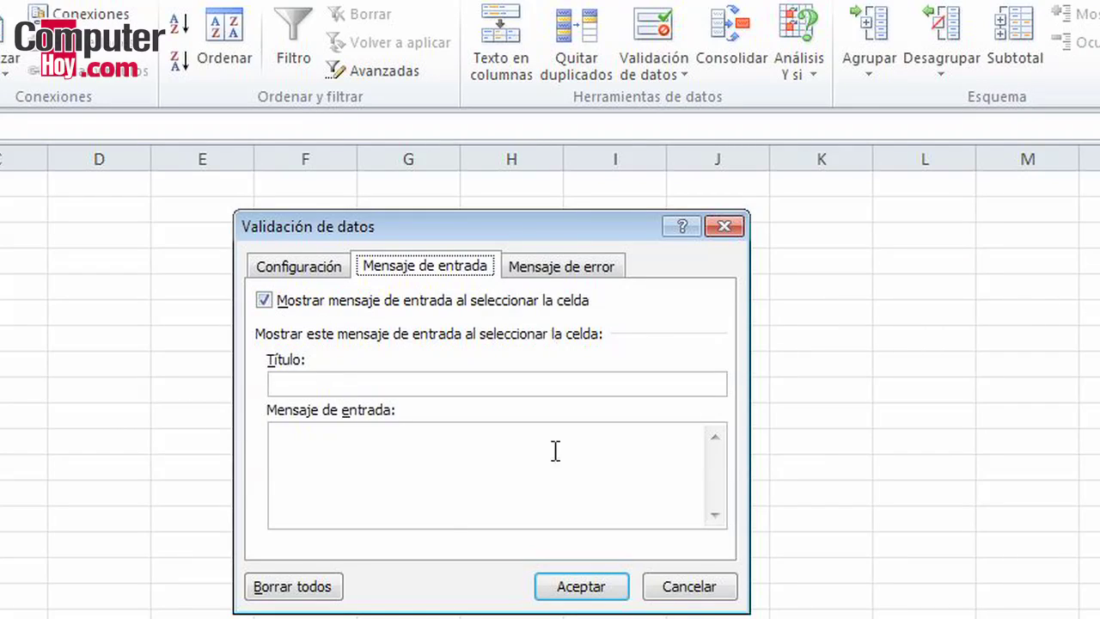
click(296, 383)
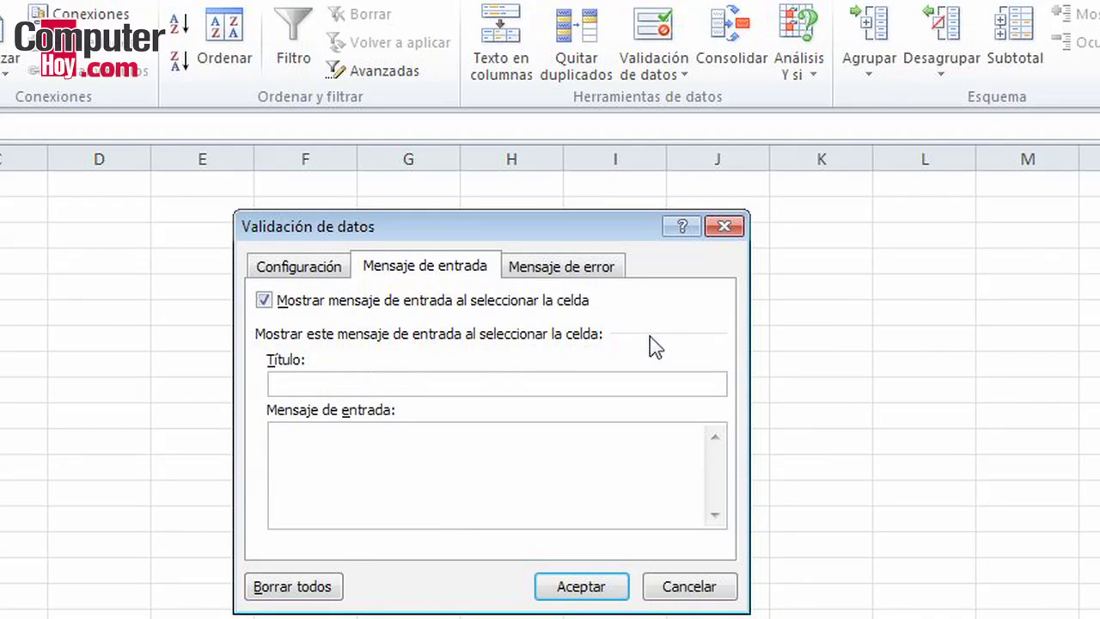
click(289, 378)
text(Puntuación)
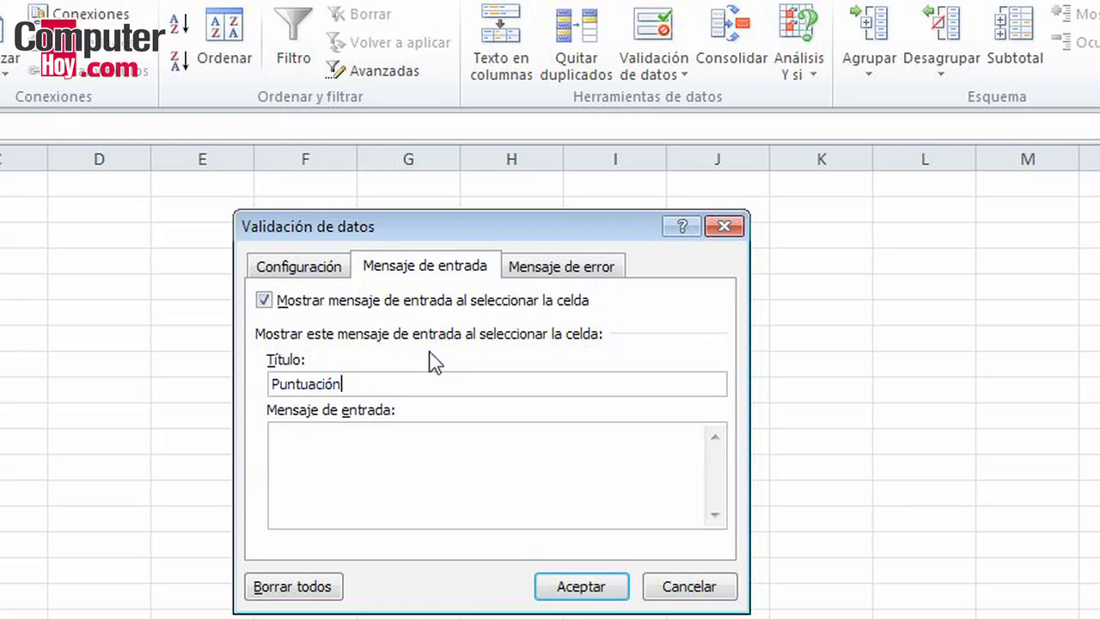
Write "Introduce un valor entre 5 y 10" as the text of the input message
click(329, 458)
text(Introduce un valor e)
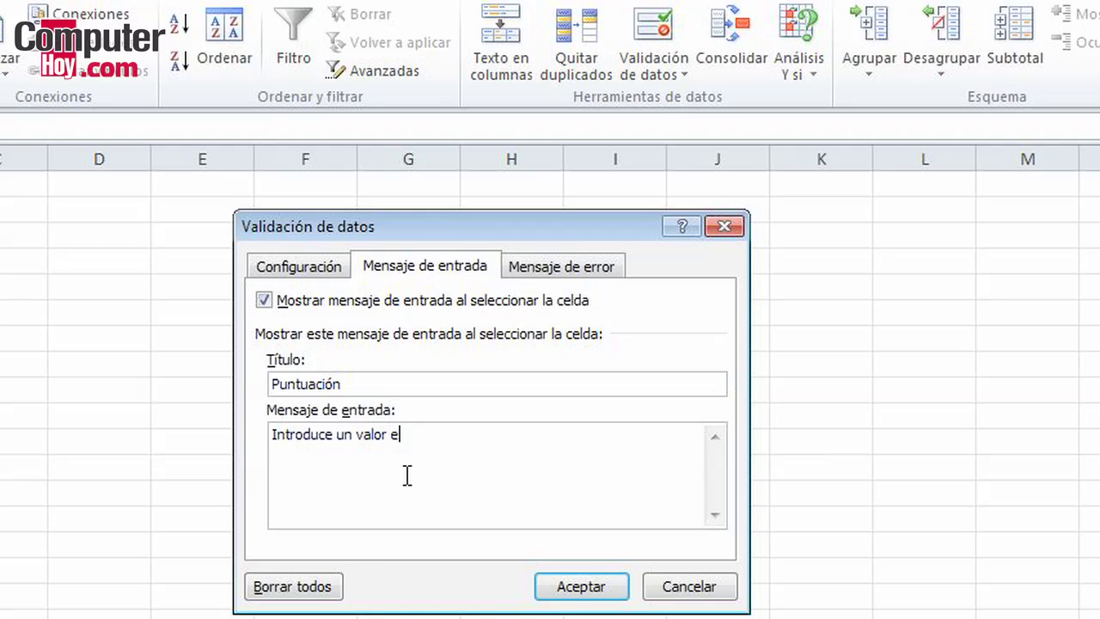
text(ntre 5 y 10)
Configure the validation error alert with the Detener style and the title "Puntuación"
click(562, 268)
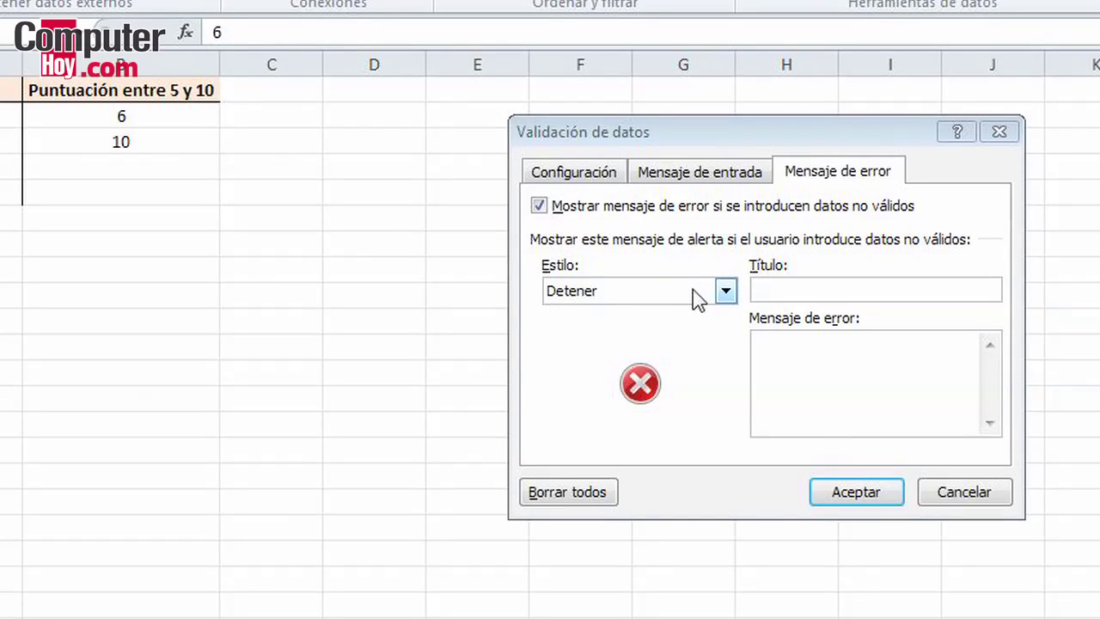
click(418, 383)
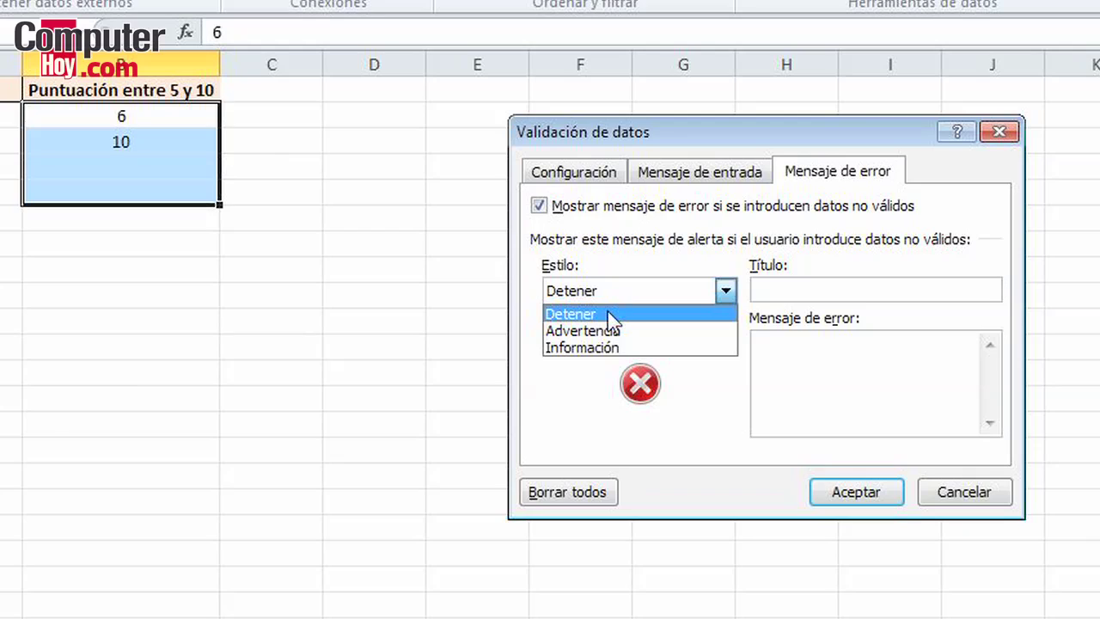
click(609, 315)
click(764, 291)
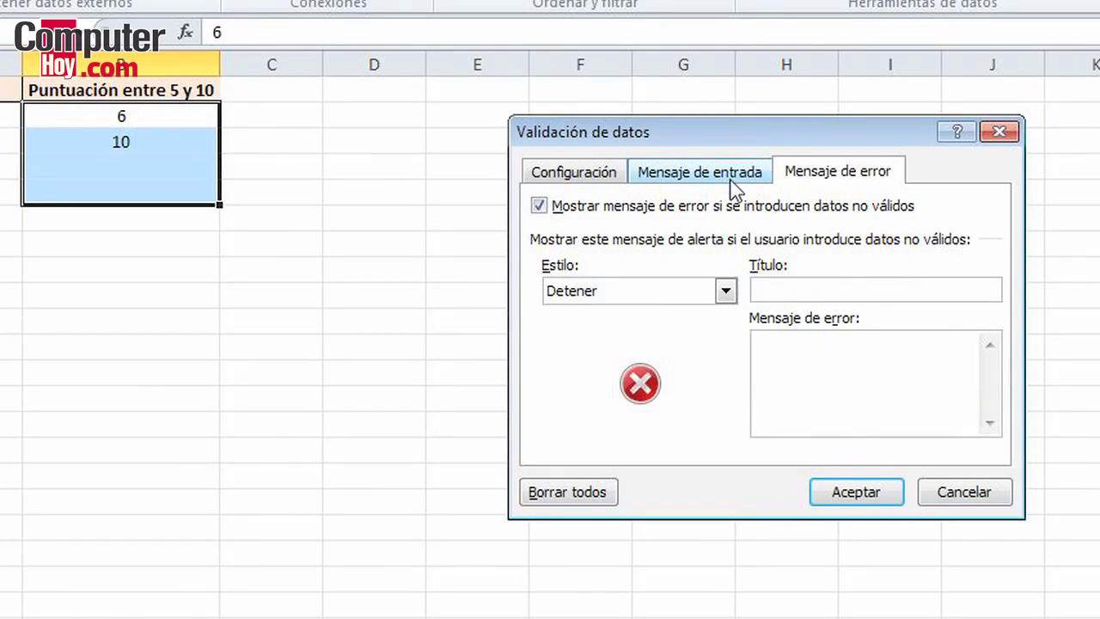
click(789, 290)
text(Puntuación)
Set the error message to "No es un valor permitido. Debe ser un número entre 5 y 10." and apply the validation settings
click(782, 346)
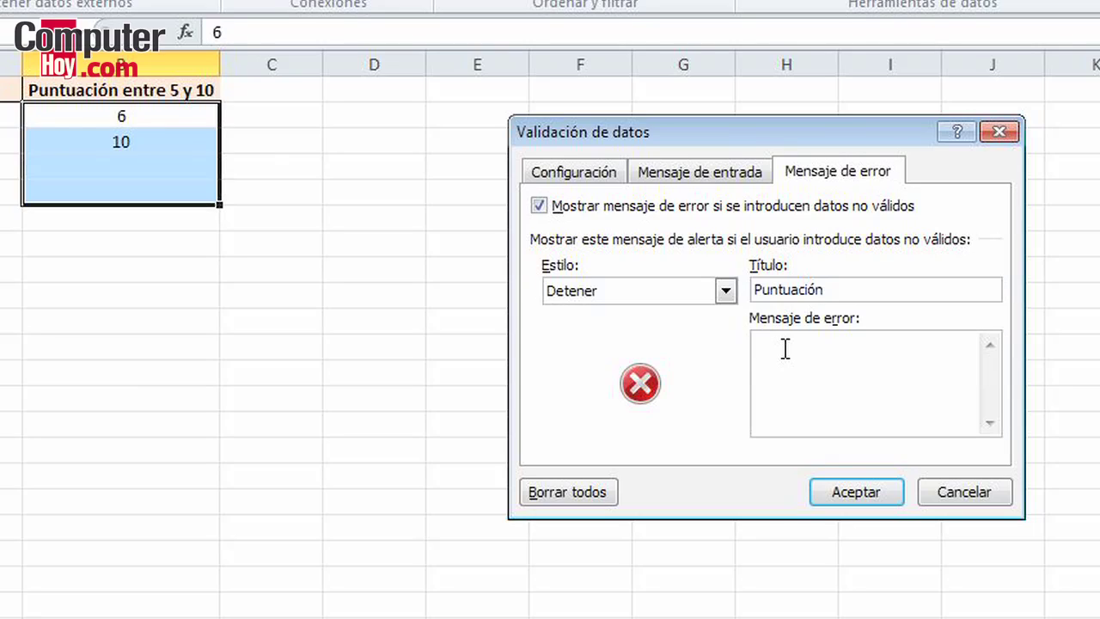
text(No es un valor permitido.)
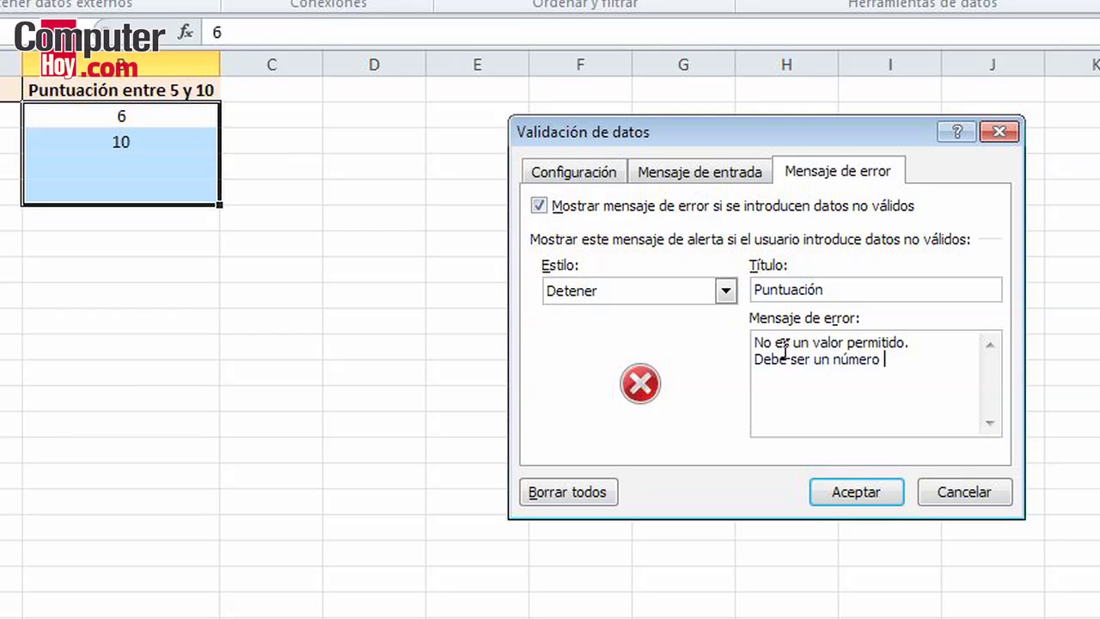
text(entre 5 y 10.)
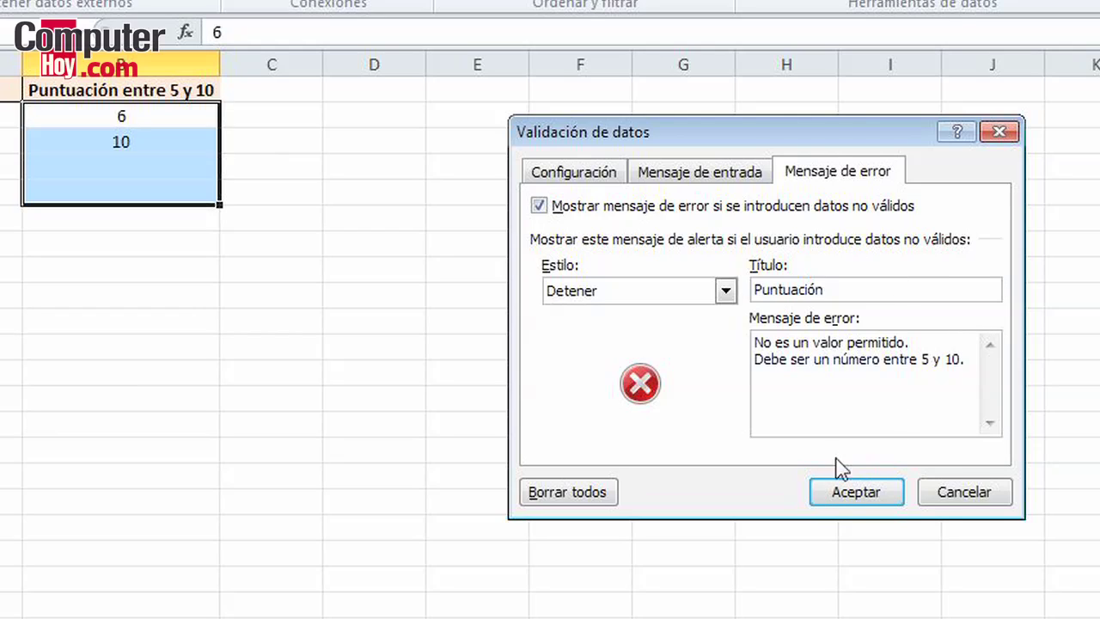
click(856, 492)
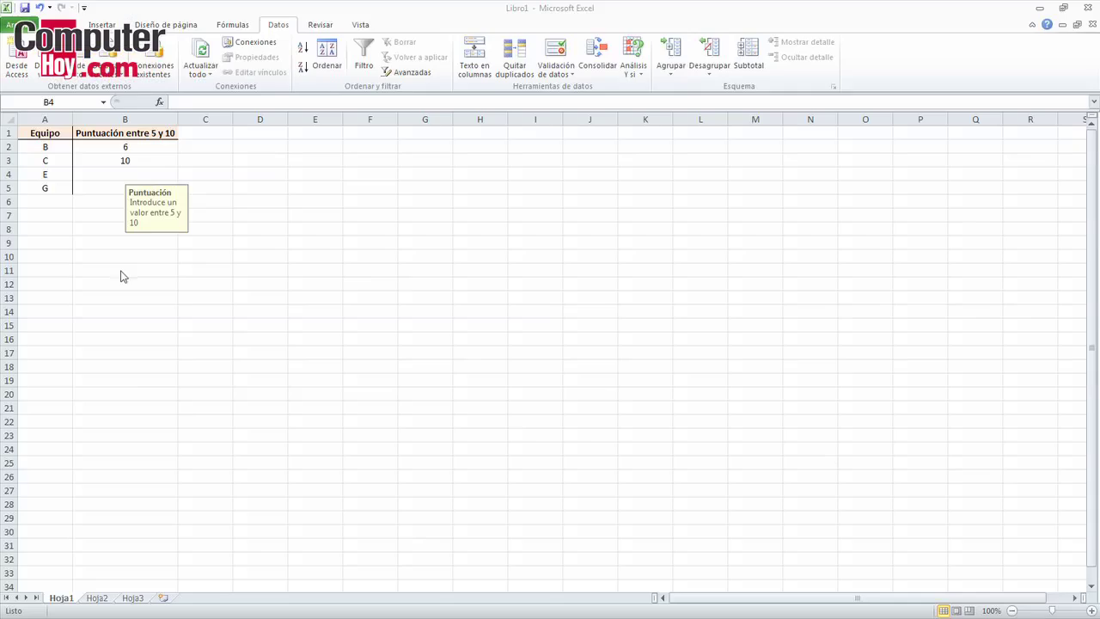
Enter 7 as the score for team E in cell B4
click(123, 285)
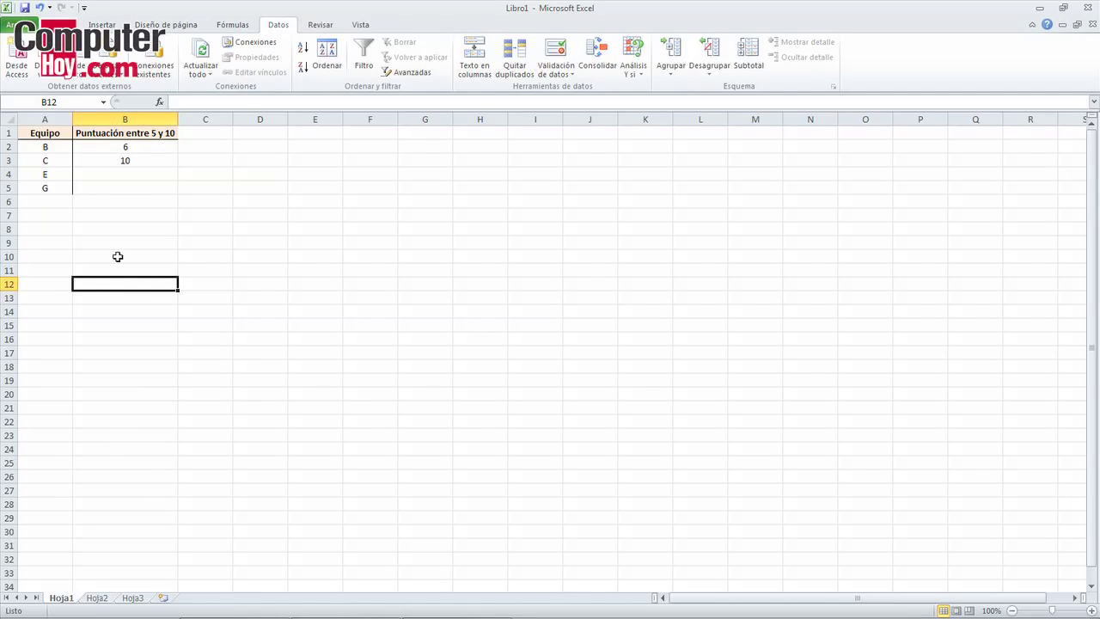
click(118, 256)
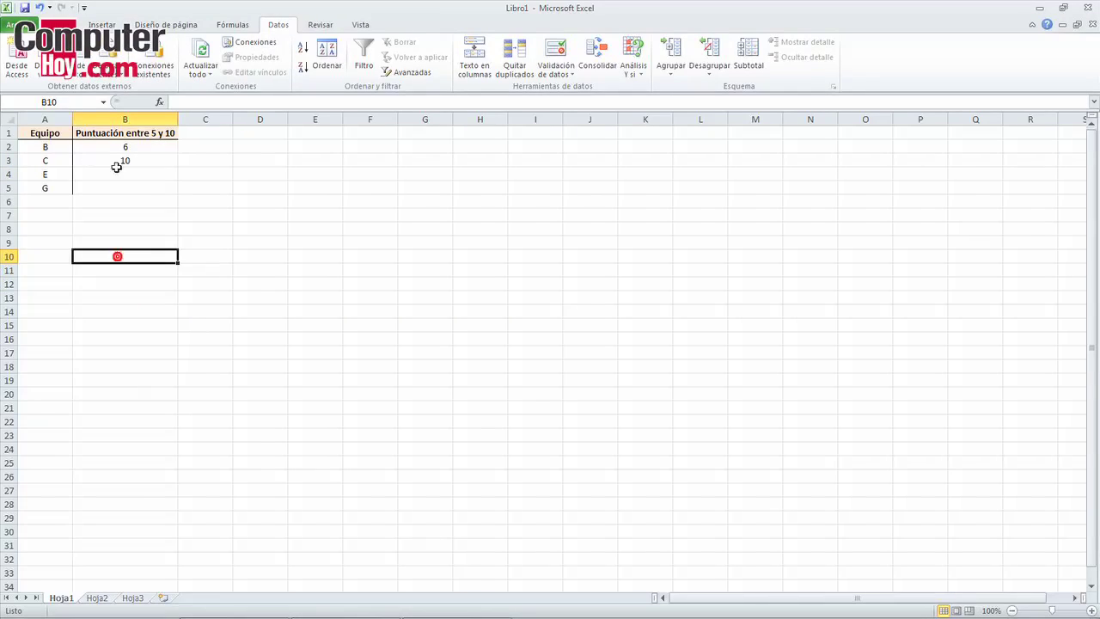
click(137, 173)
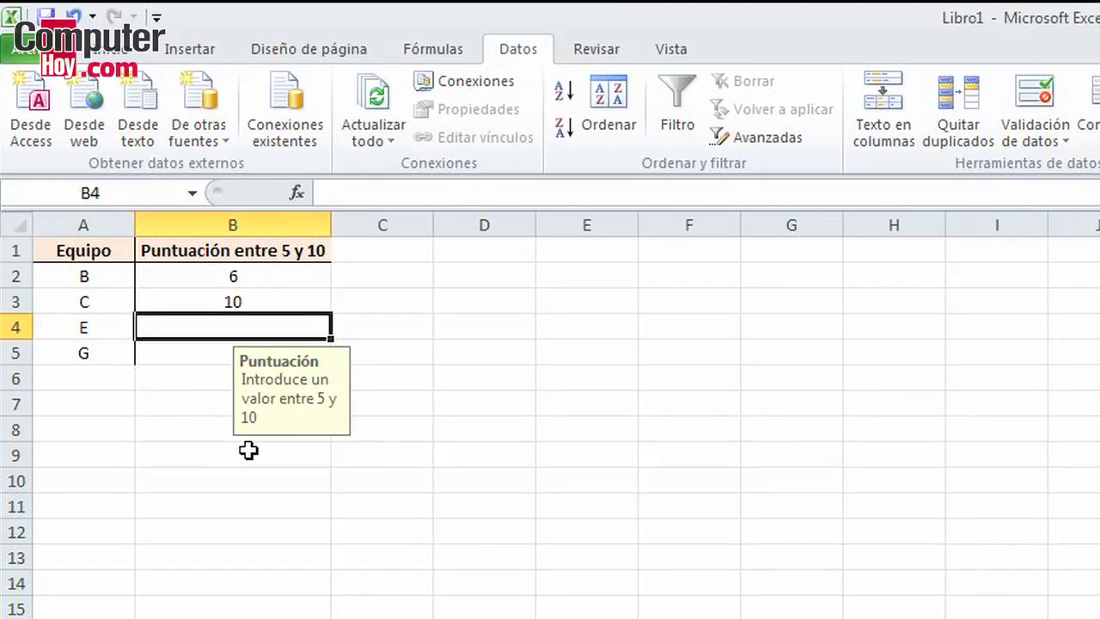
text(7)
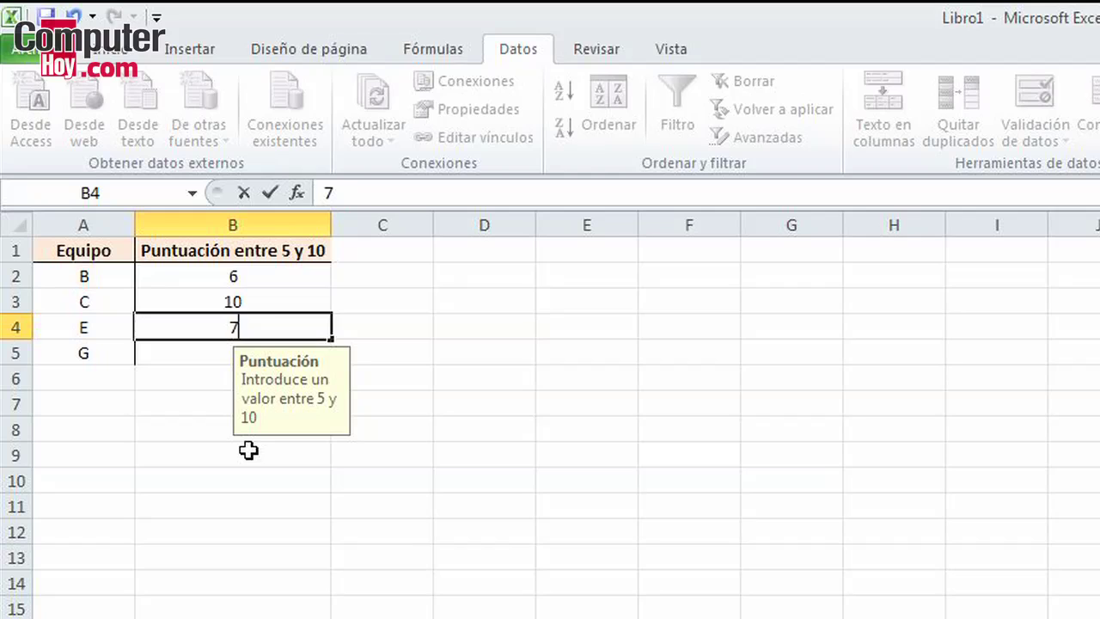
key(Return)
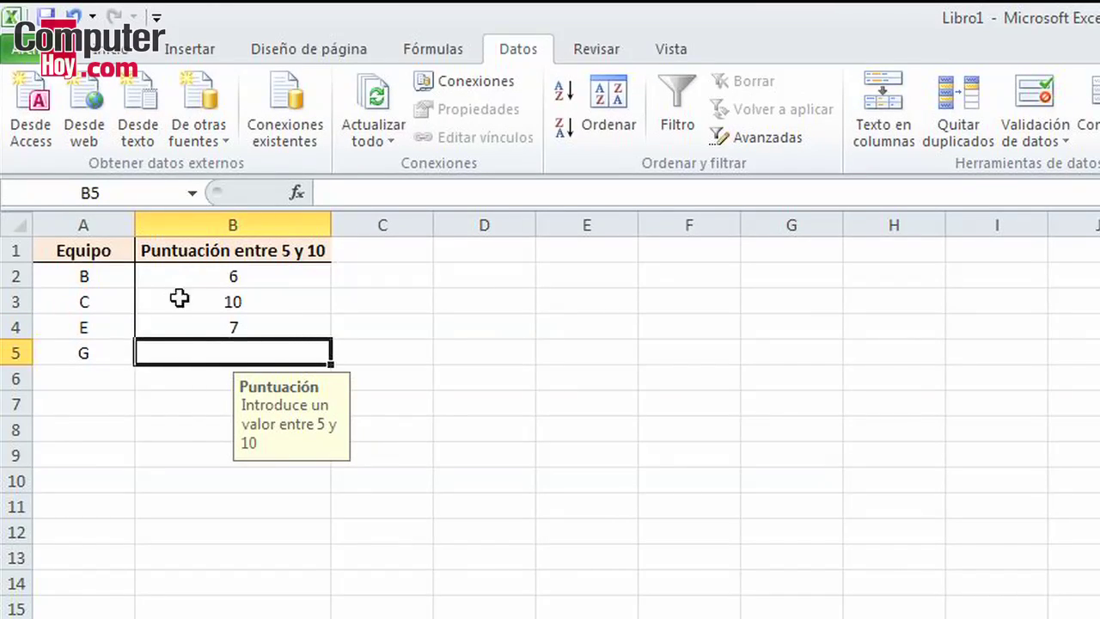
Try to enter the out-of-range score 1 for team G in cell B5, and cancel the entry
text(1)
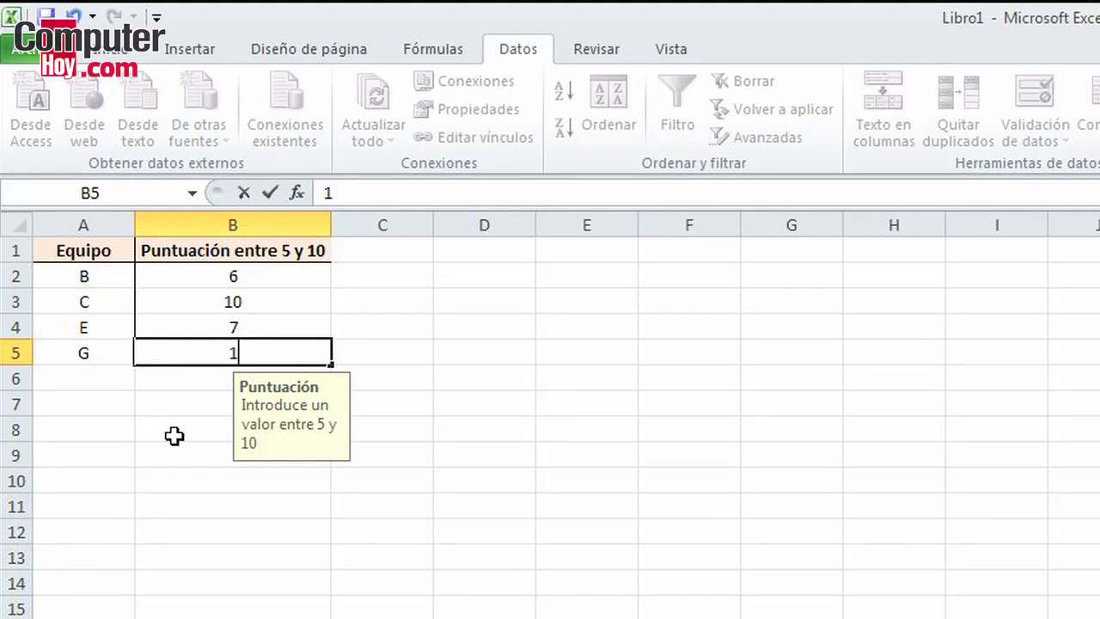
key(Return)
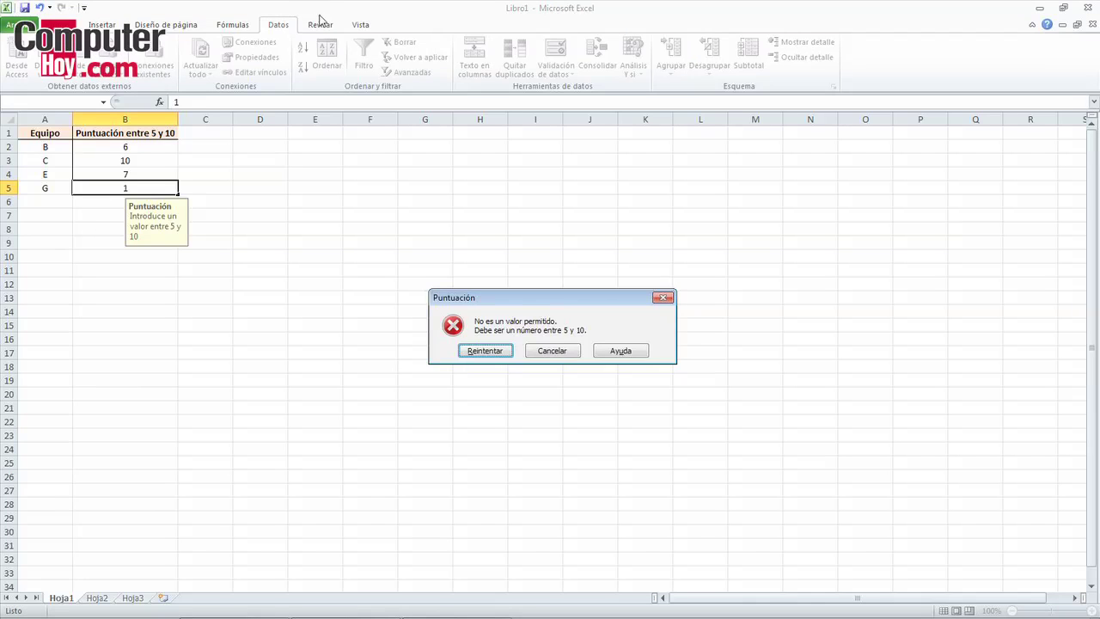
drag(516, 304, 303, 160)
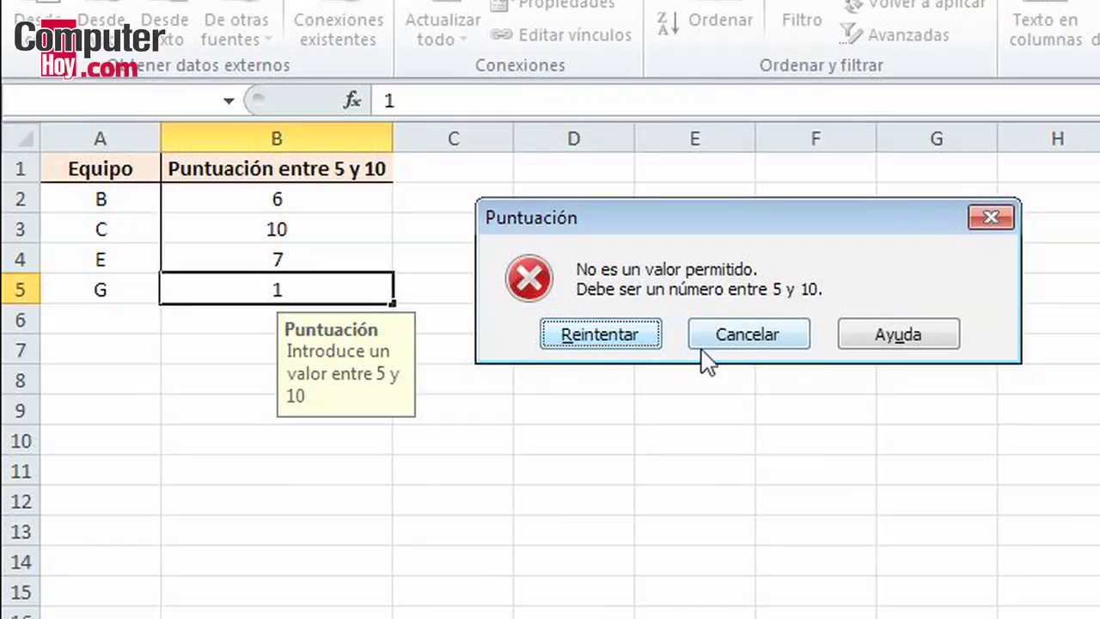
click(744, 335)
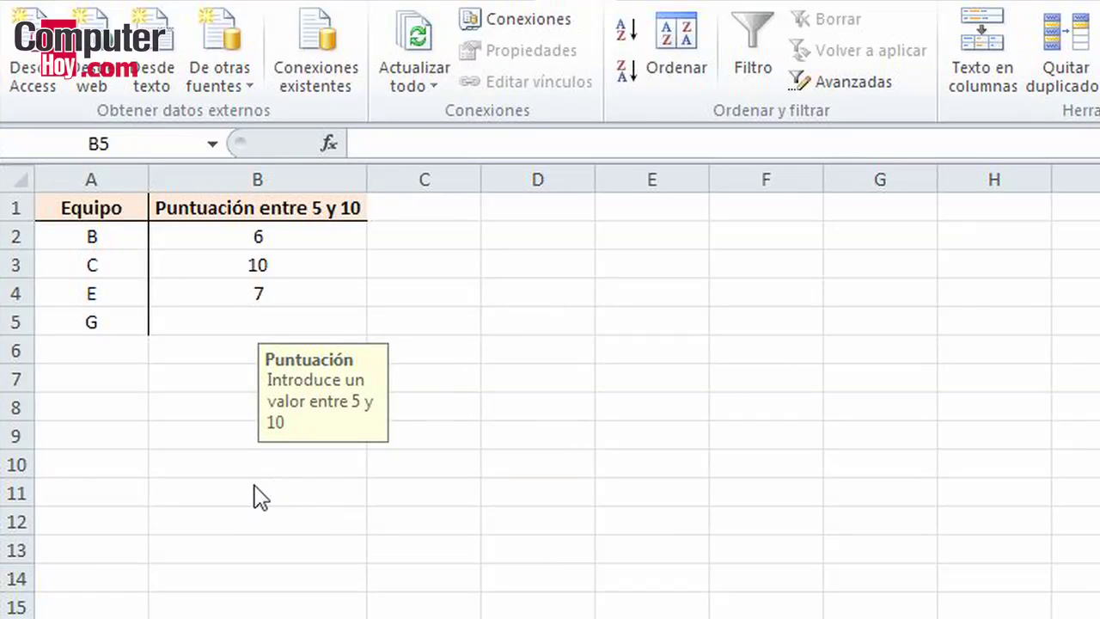
click(220, 469)
click(236, 537)
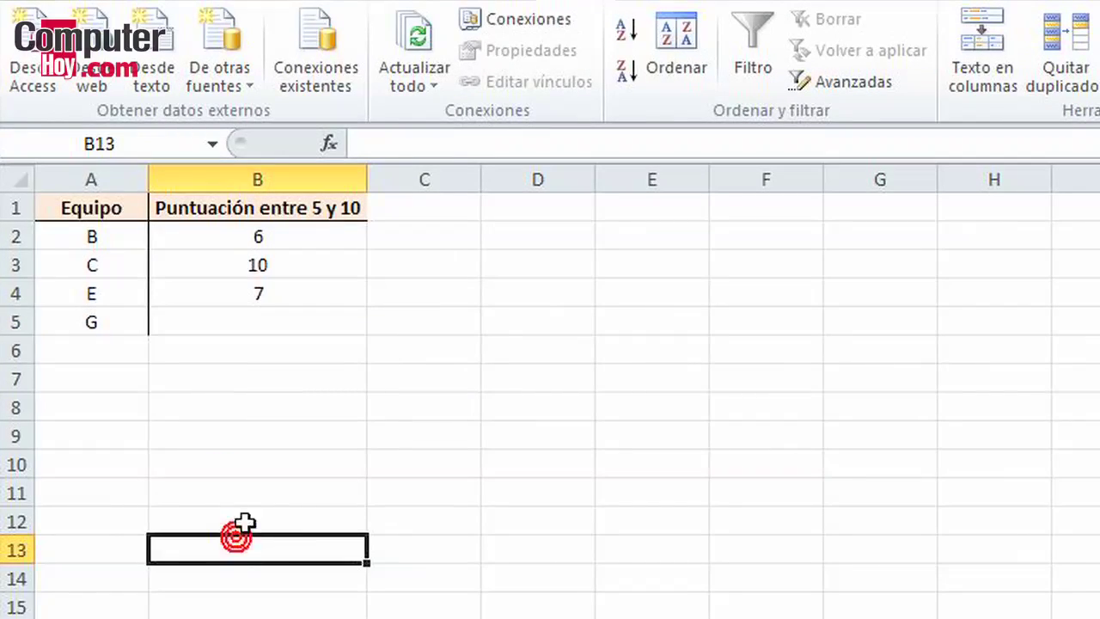
Clear all data validation settings from the score cells B2:B5 and apply the change
drag(309, 236, 285, 318)
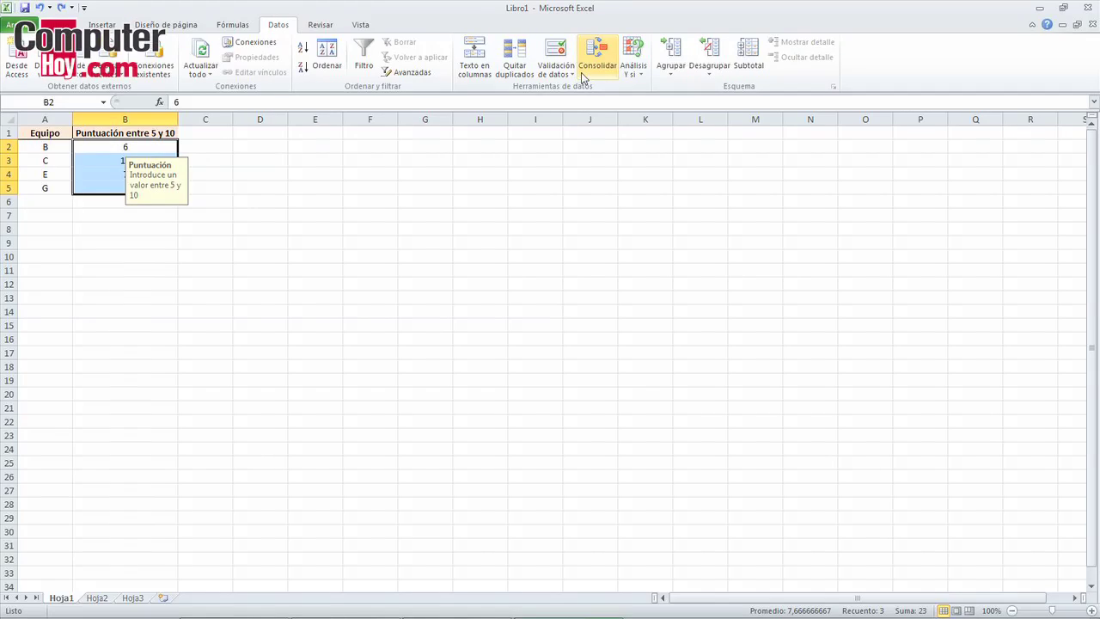
click(571, 73)
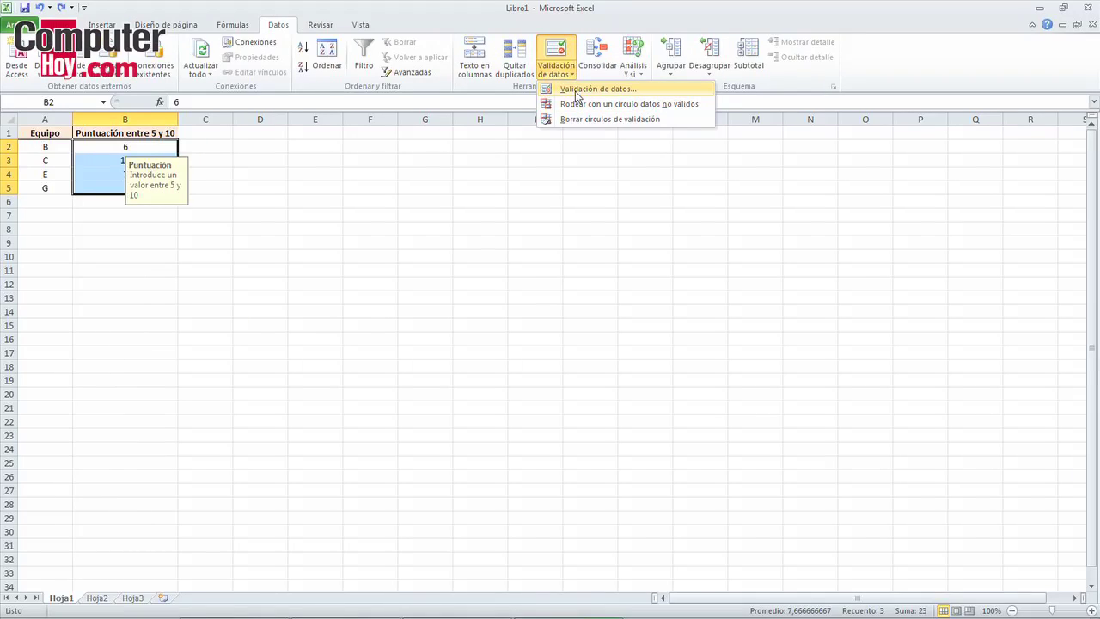
click(597, 88)
drag(434, 147, 446, 150)
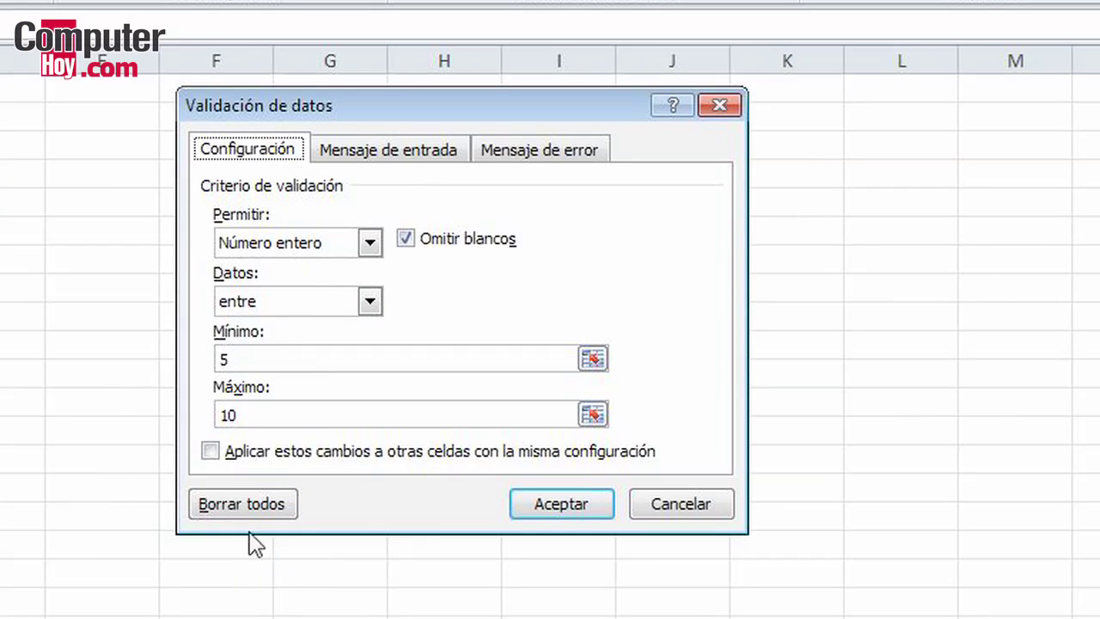
click(249, 505)
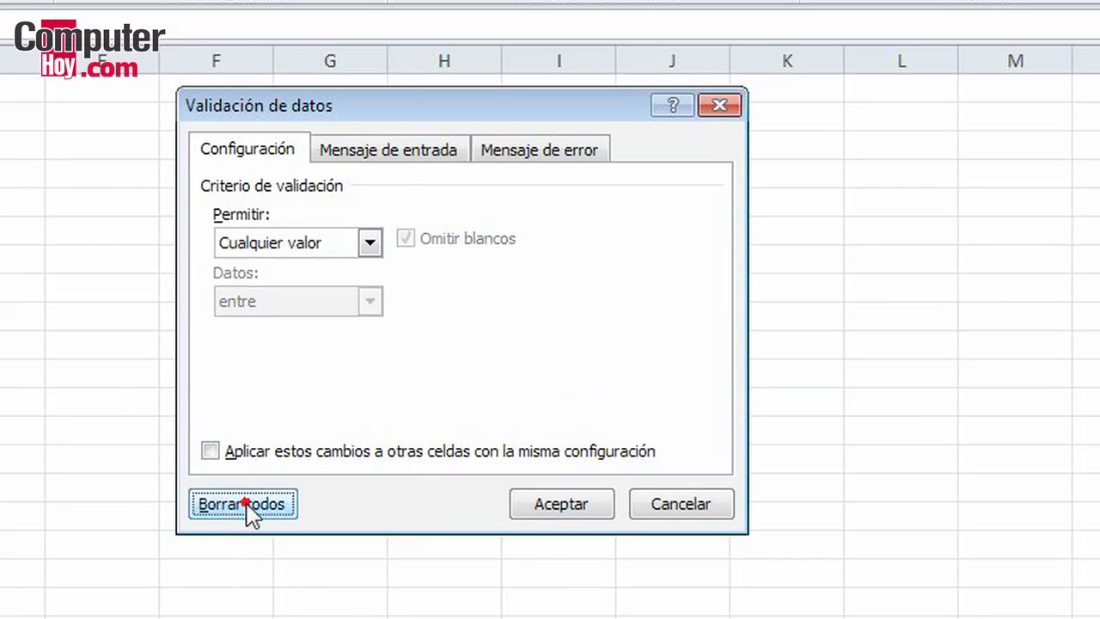
click(559, 505)
Check the score cells B2 to B5 for input messages and enter 210 as the score for team G in B5
click(136, 160)
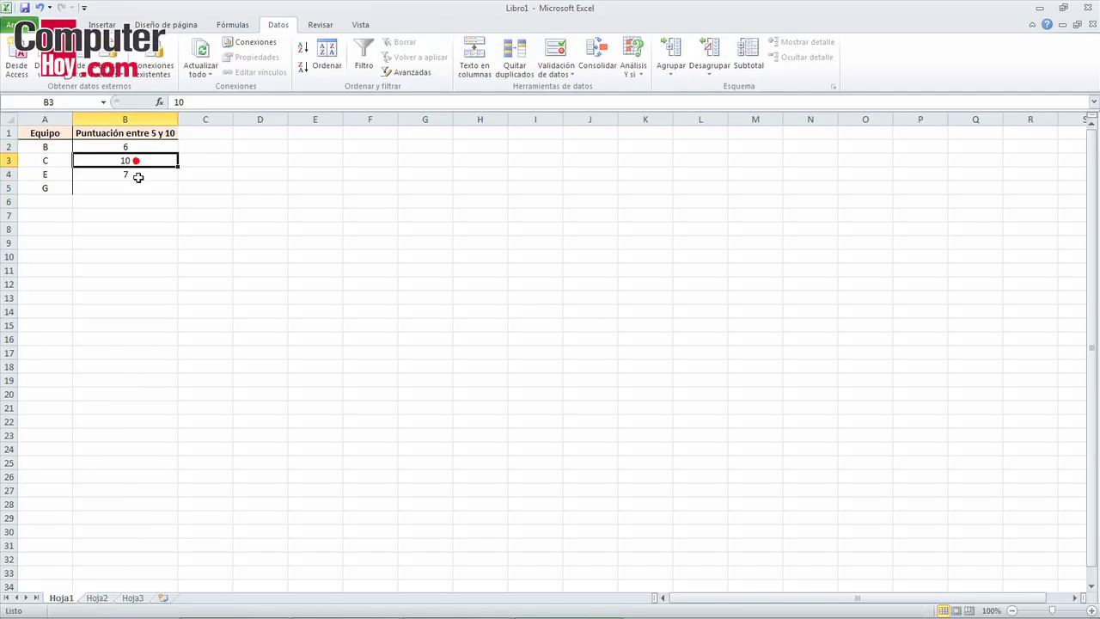
click(135, 174)
click(133, 186)
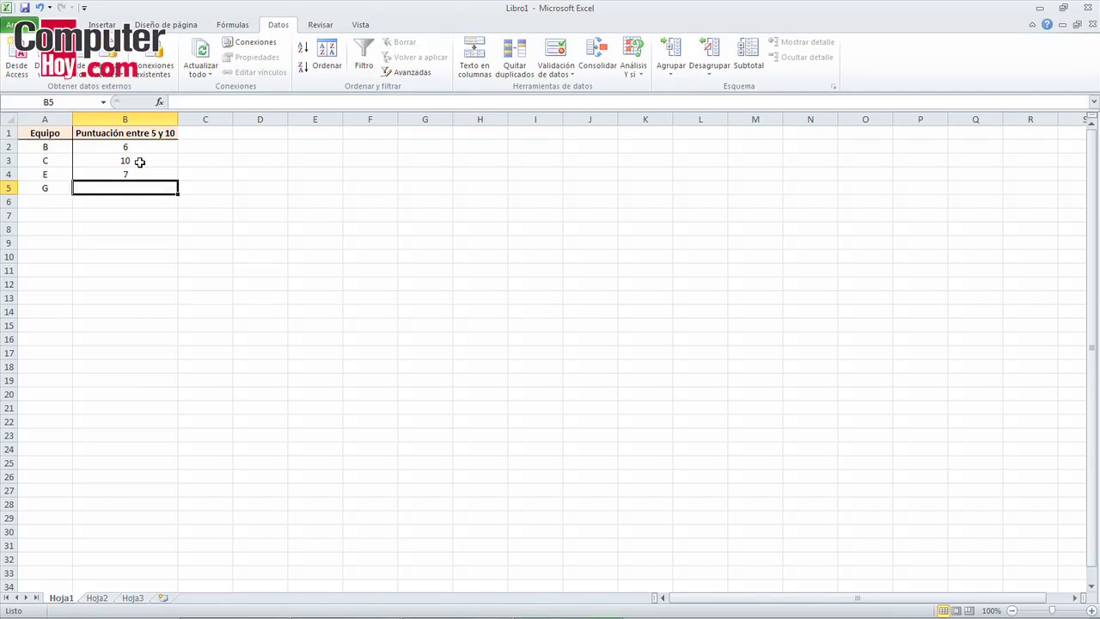
click(150, 148)
click(147, 162)
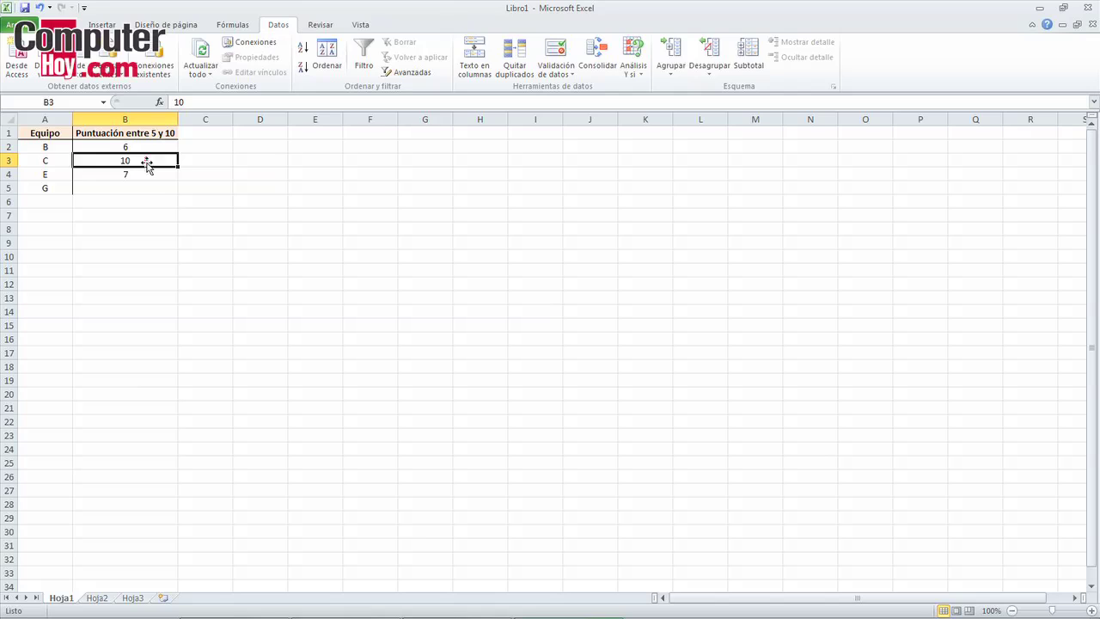
click(146, 172)
click(136, 191)
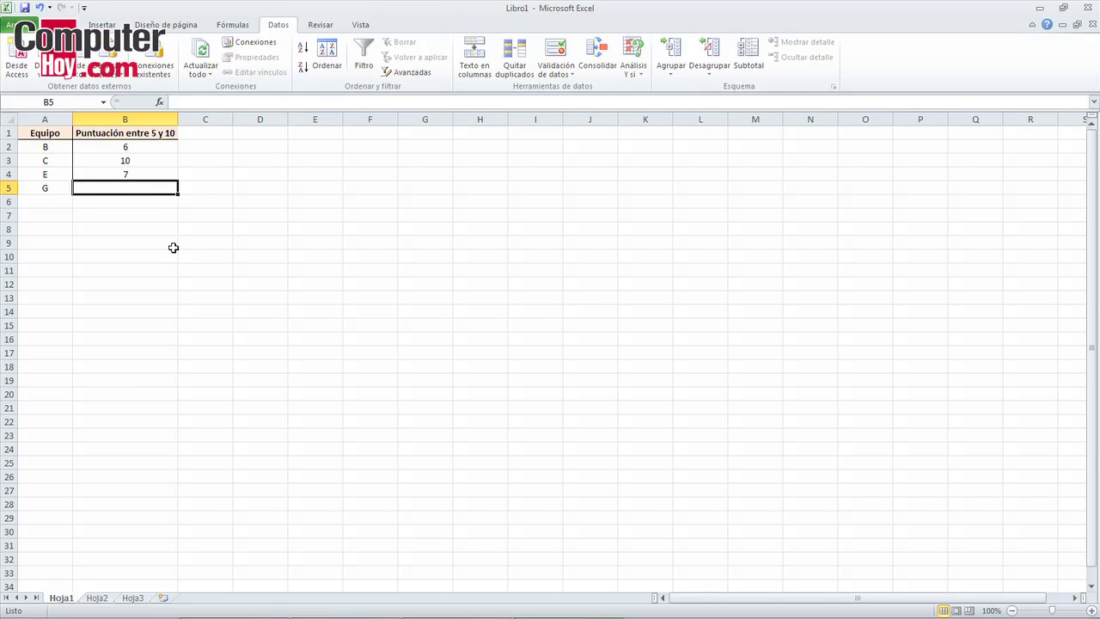
text(210)
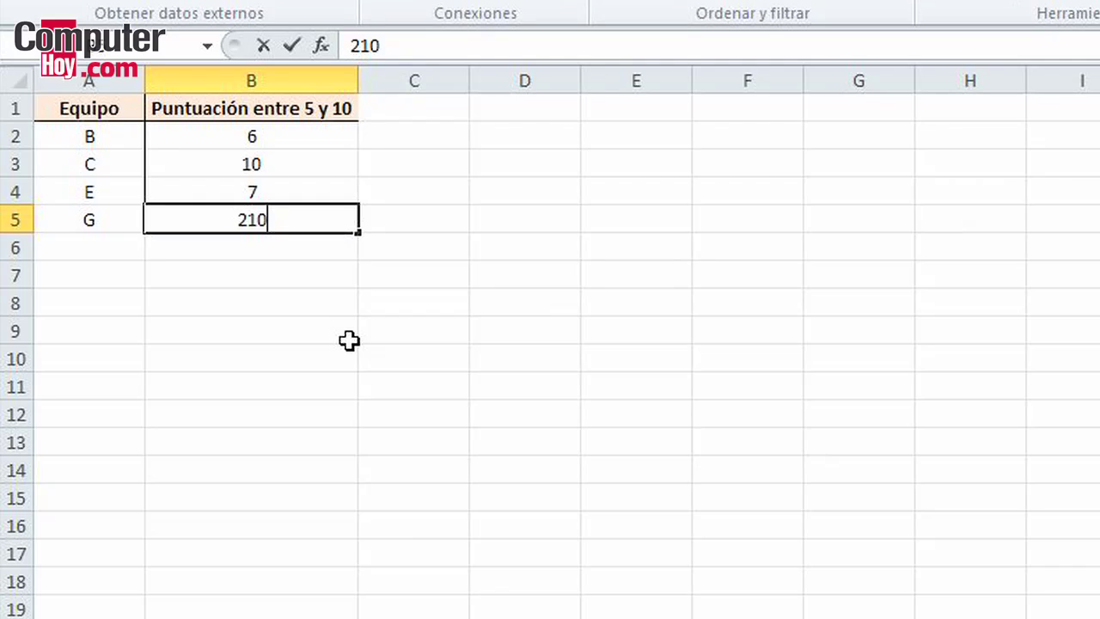
key(Return)
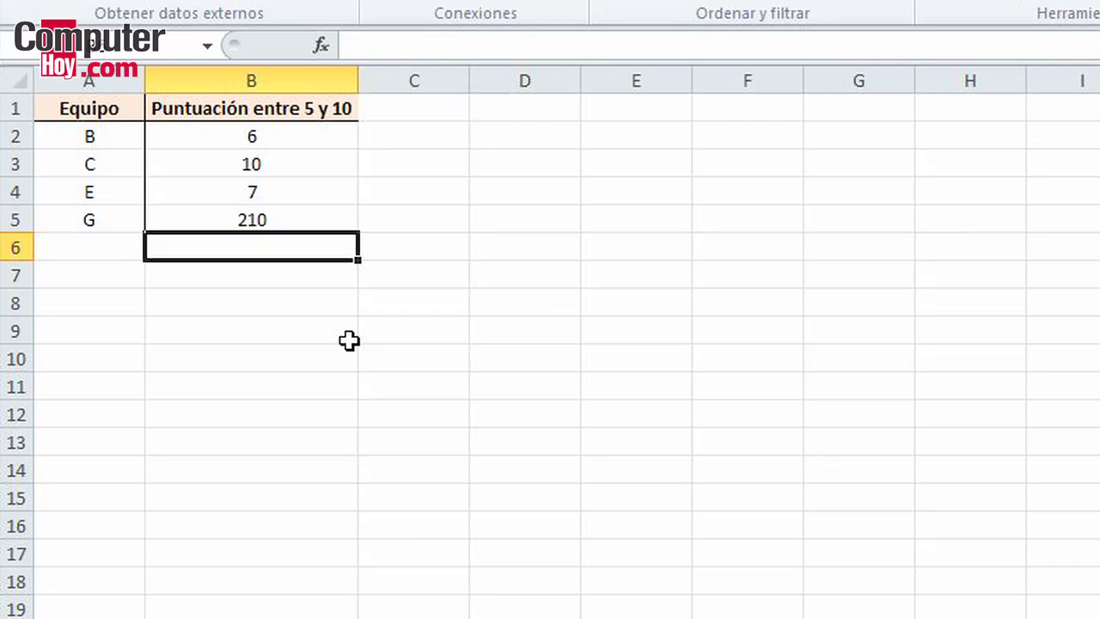